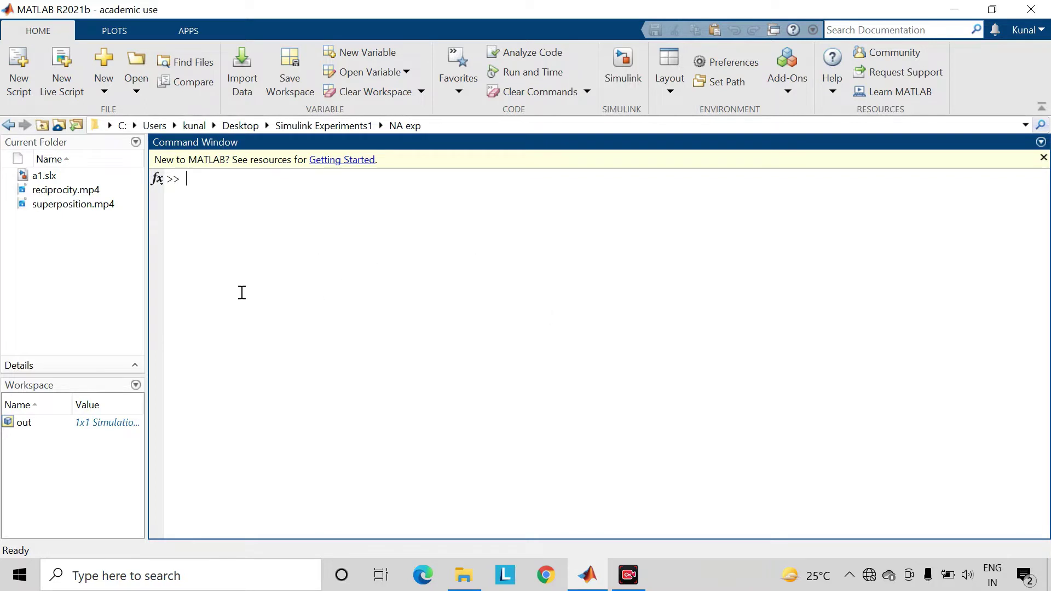
Step: Create a new blank Simulink model from the start page and maximize its window
{"action": "left_click", "coordinate": [454, 126]}
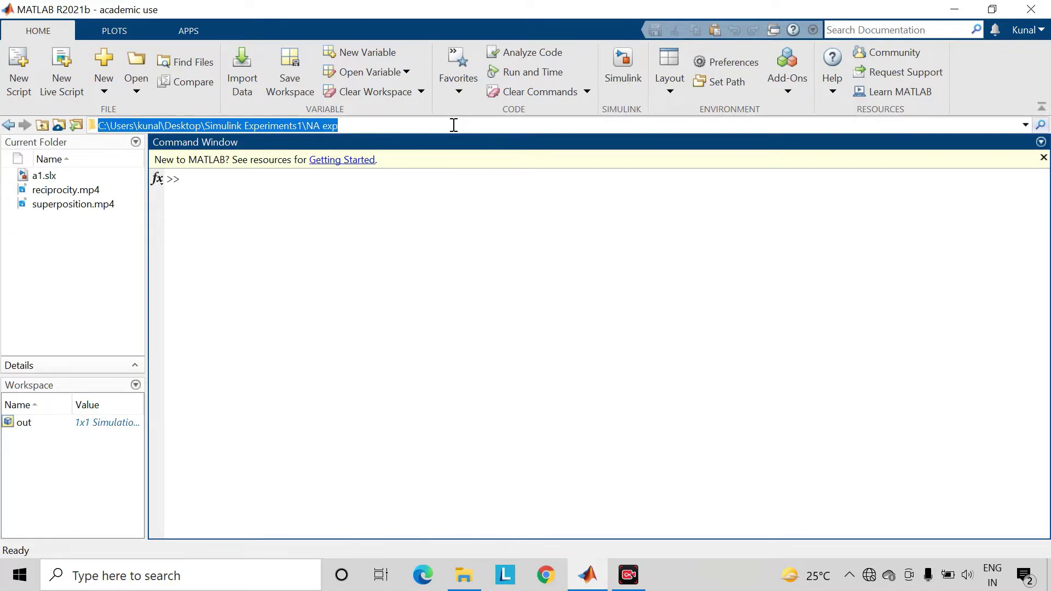
{"action": "left_click", "coordinate": [479, 328]}
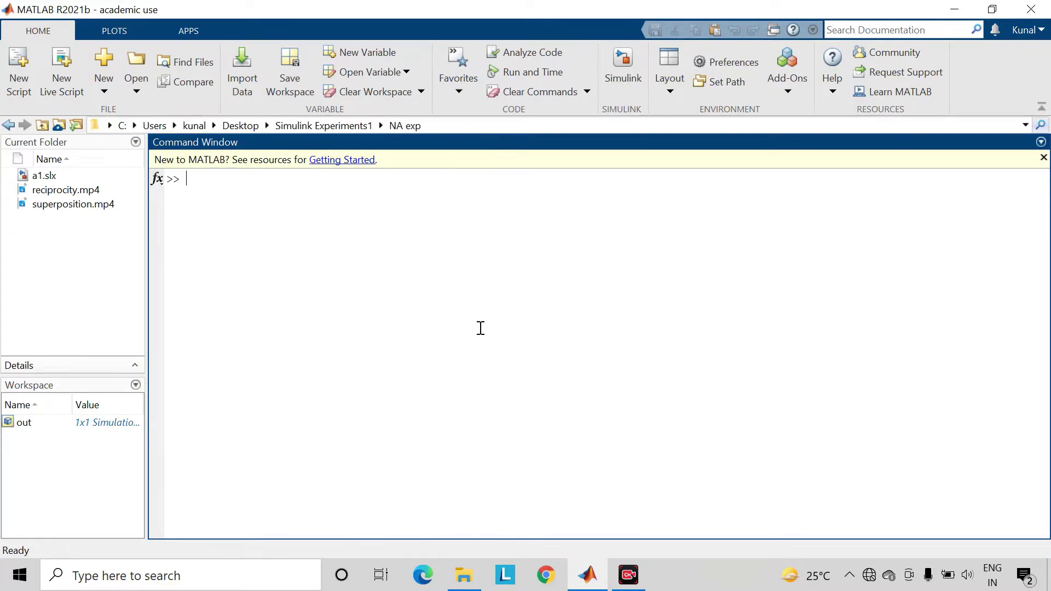
{"action": "left_click", "coordinate": [623, 55]}
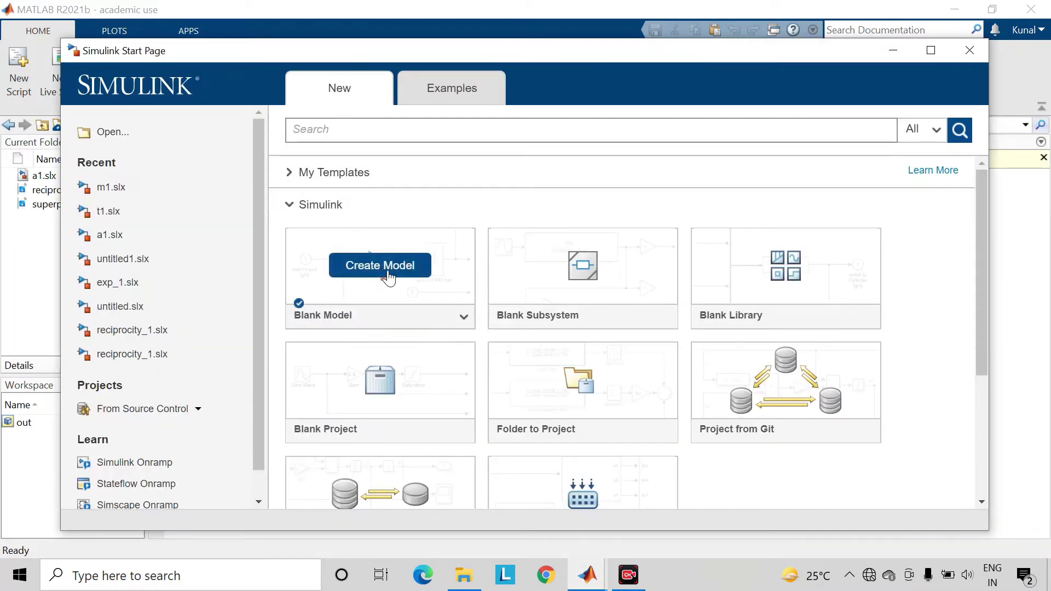
{"action": "left_click", "coordinate": [387, 269]}
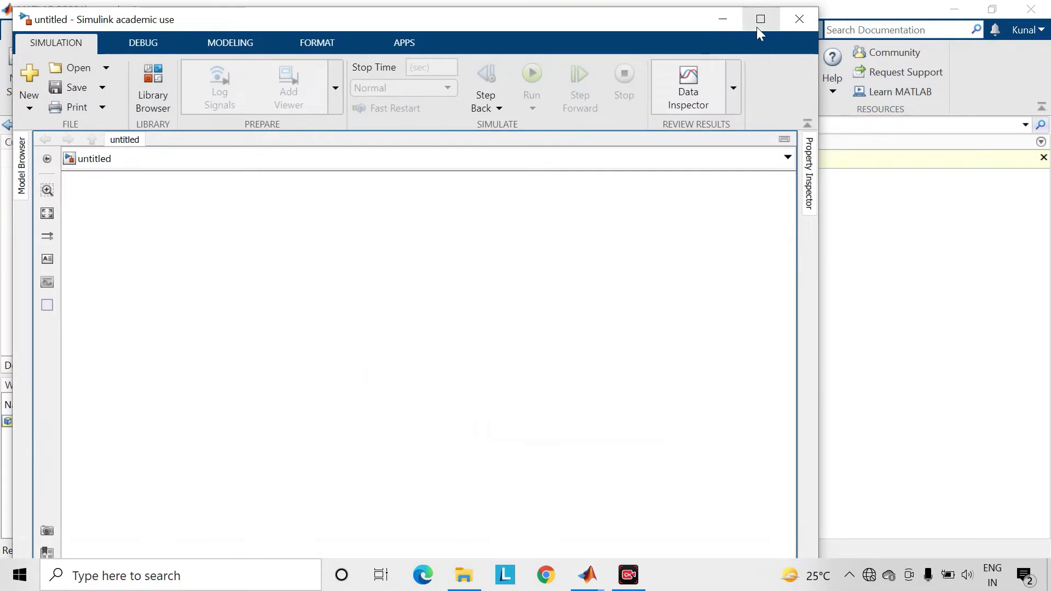
{"action": "left_click", "coordinate": [760, 19]}
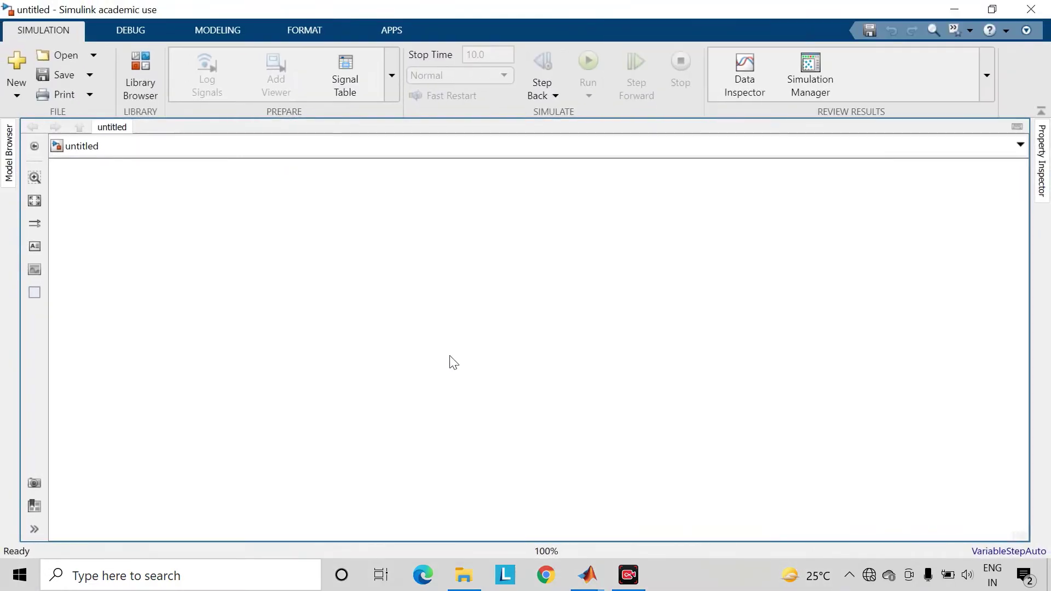
{"action": "left_click", "coordinate": [147, 70]}
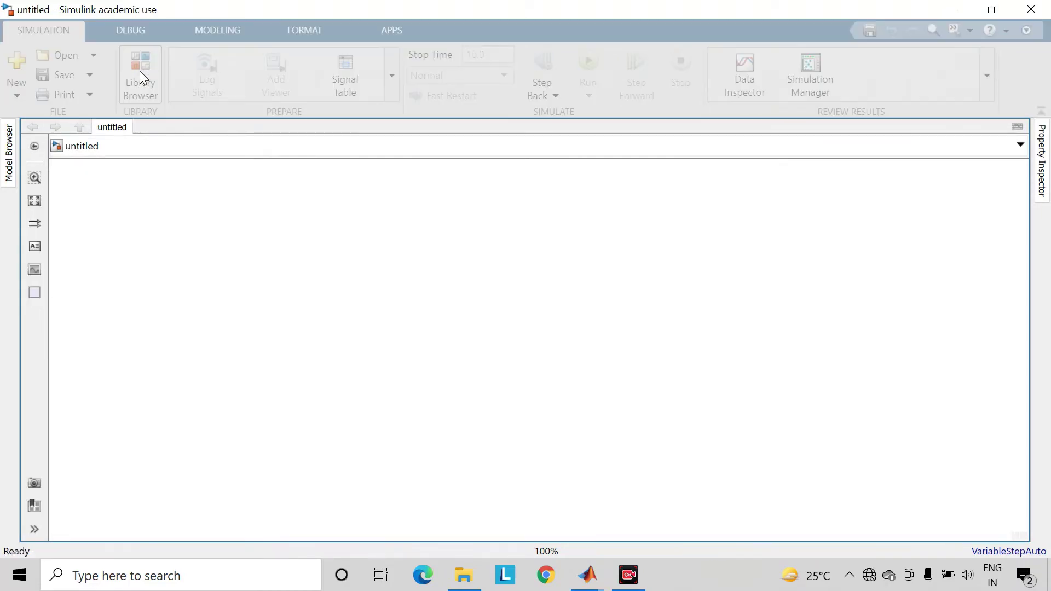
{"action": "scroll", "coordinate": [120, 230], "scroll_direction": "down", "scroll_amount": 4}
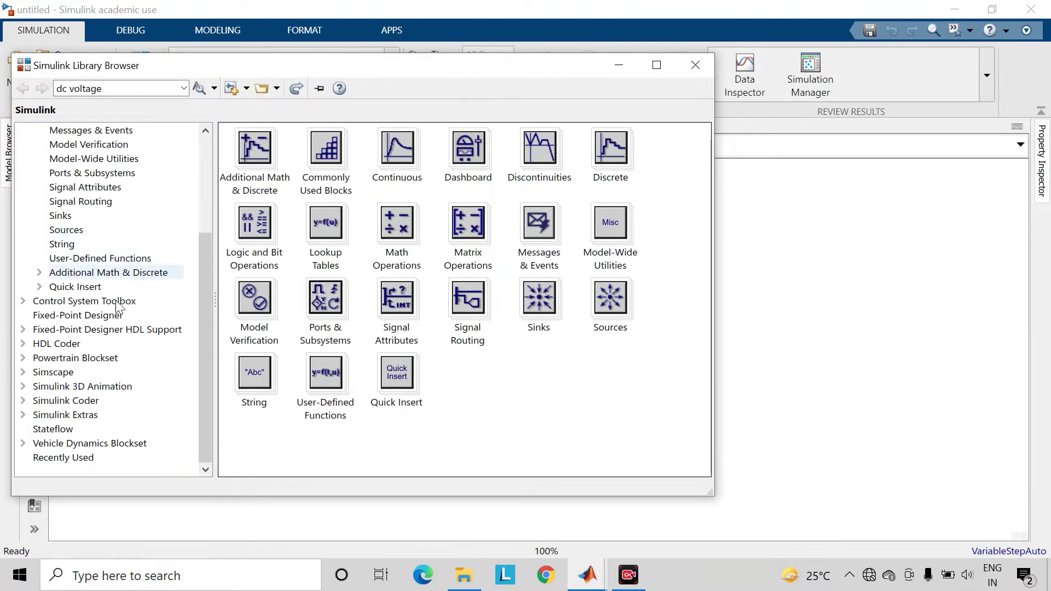
{"action": "left_click", "coordinate": [23, 373]}
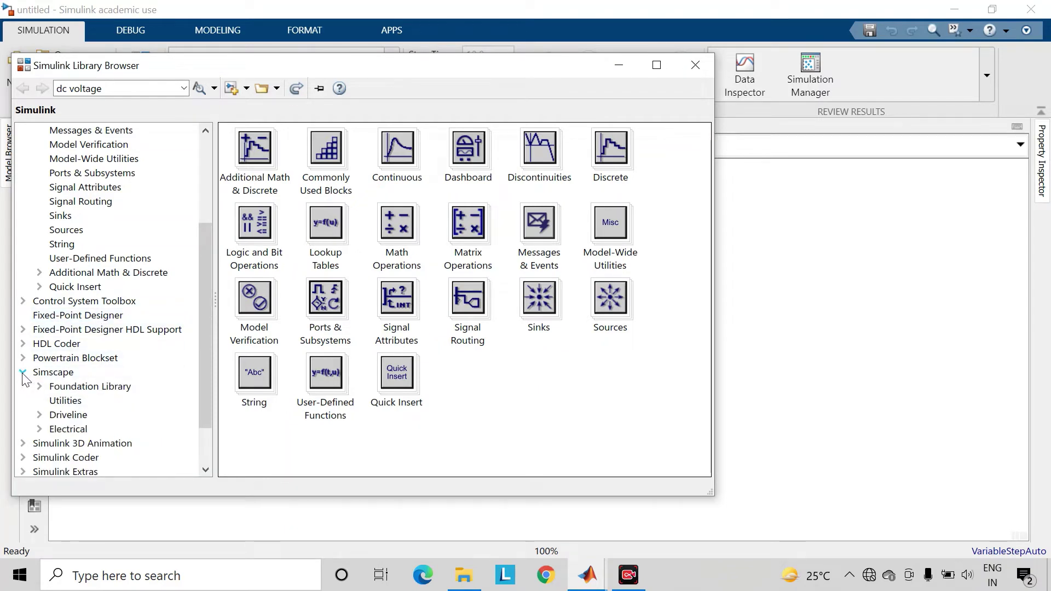
{"action": "left_click", "coordinate": [39, 429]}
{"action": "scroll", "coordinate": [68, 417], "scroll_direction": "down", "scroll_amount": 1}
{"action": "scroll", "coordinate": [68, 417], "scroll_direction": "down", "scroll_amount": 4}
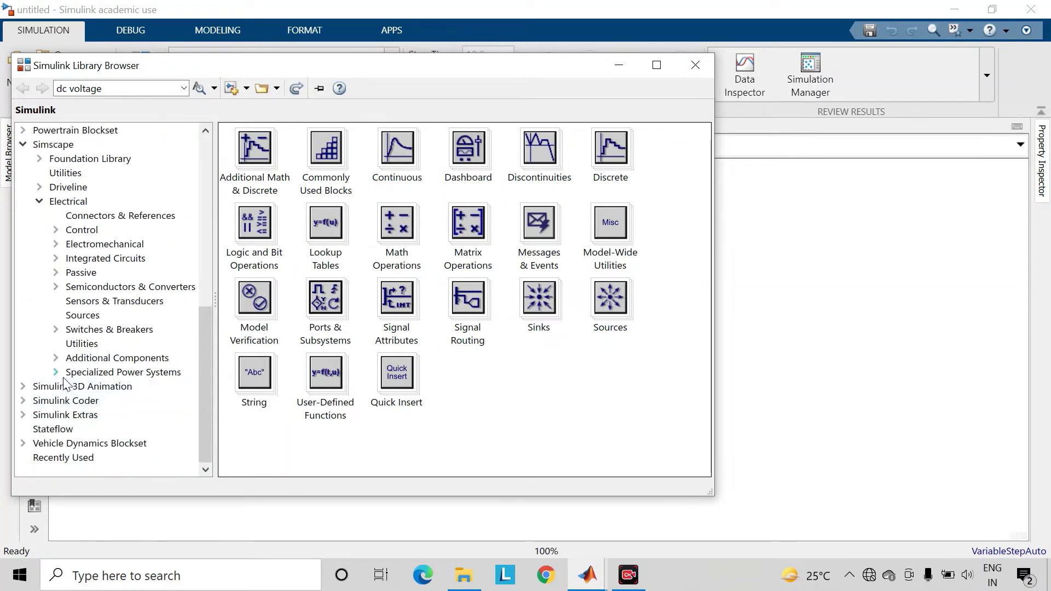
{"action": "left_click", "coordinate": [56, 372]}
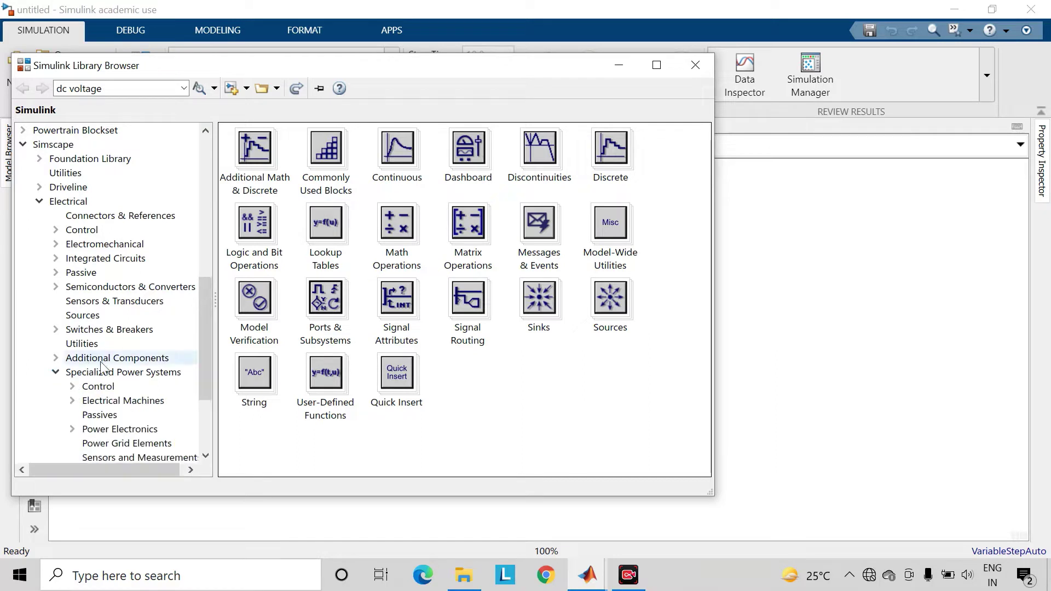
{"action": "scroll", "coordinate": [123, 377], "scroll_direction": "down", "scroll_amount": 2}
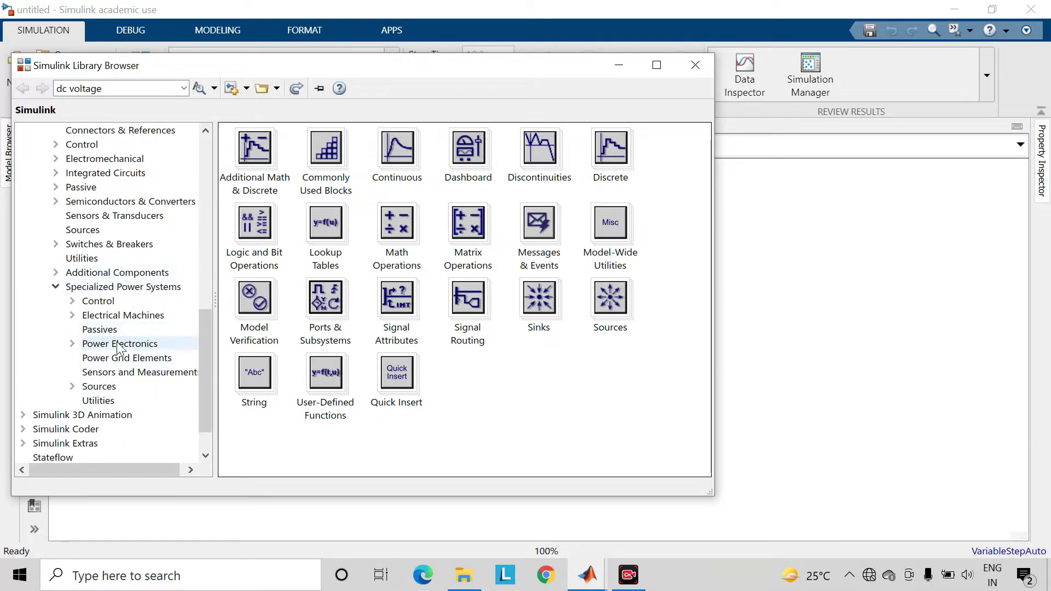
{"action": "left_click", "coordinate": [98, 301]}
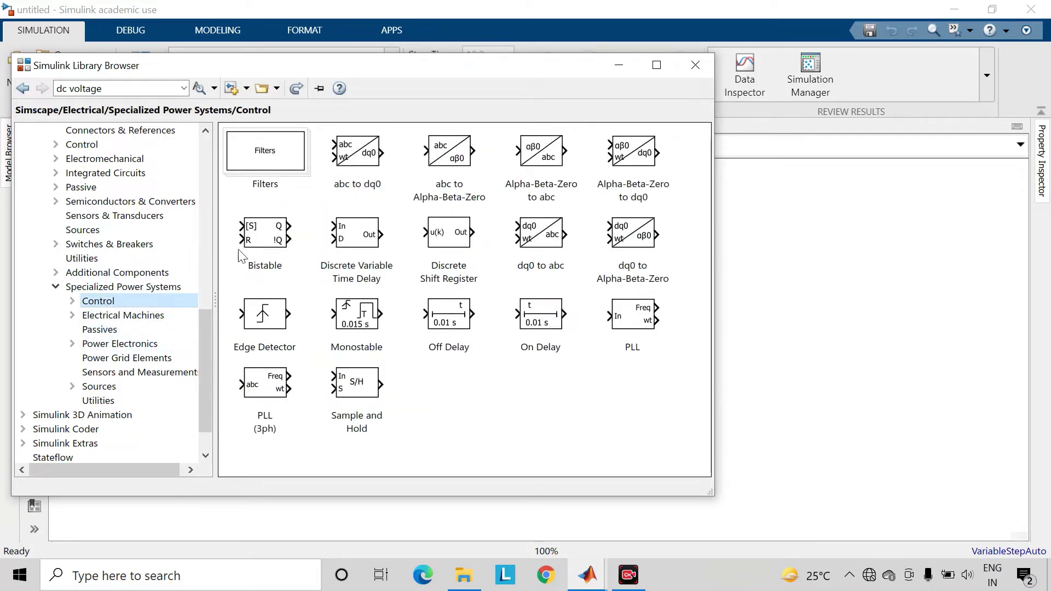
{"action": "left_click", "coordinate": [101, 330]}
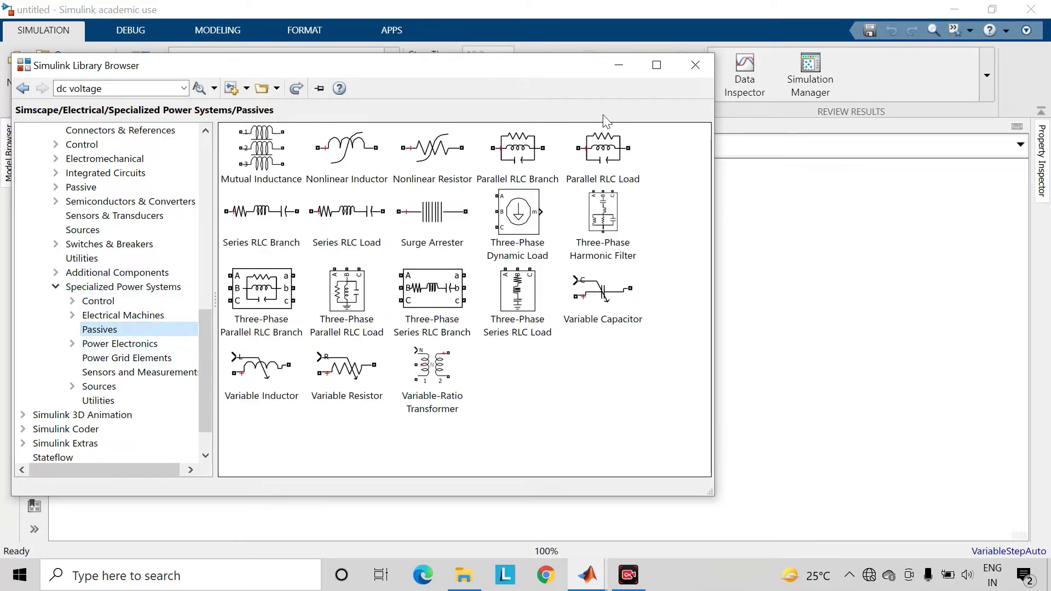
{"action": "left_click", "coordinate": [695, 65]}
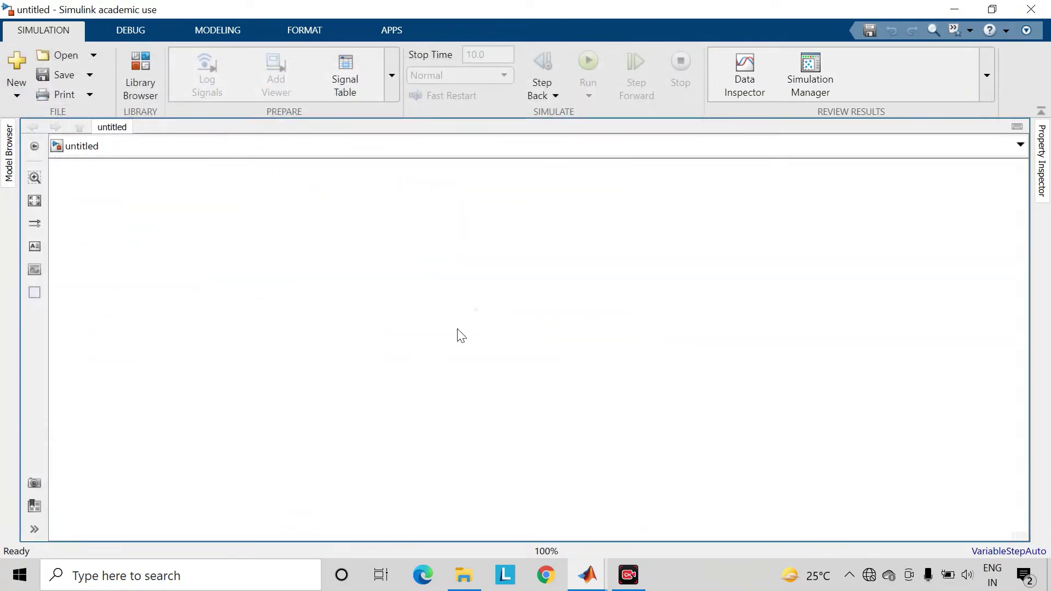
Step: Insert a DC Voltage Source block using the canvas block search for 'dc volt'
{"action": "double_click", "coordinate": [421, 339]}
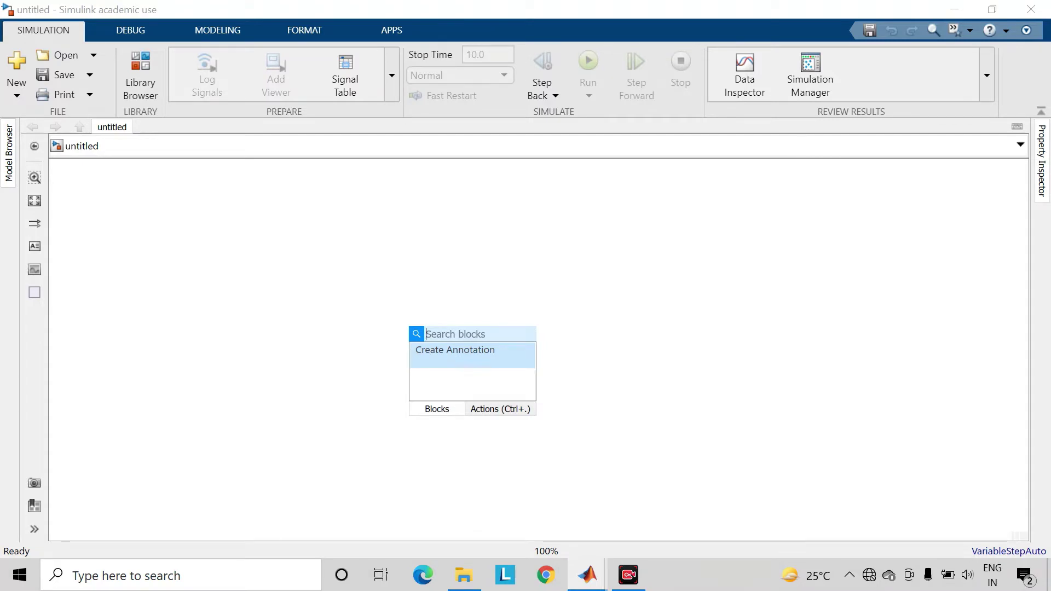
{"action": "type", "text": "dc"}
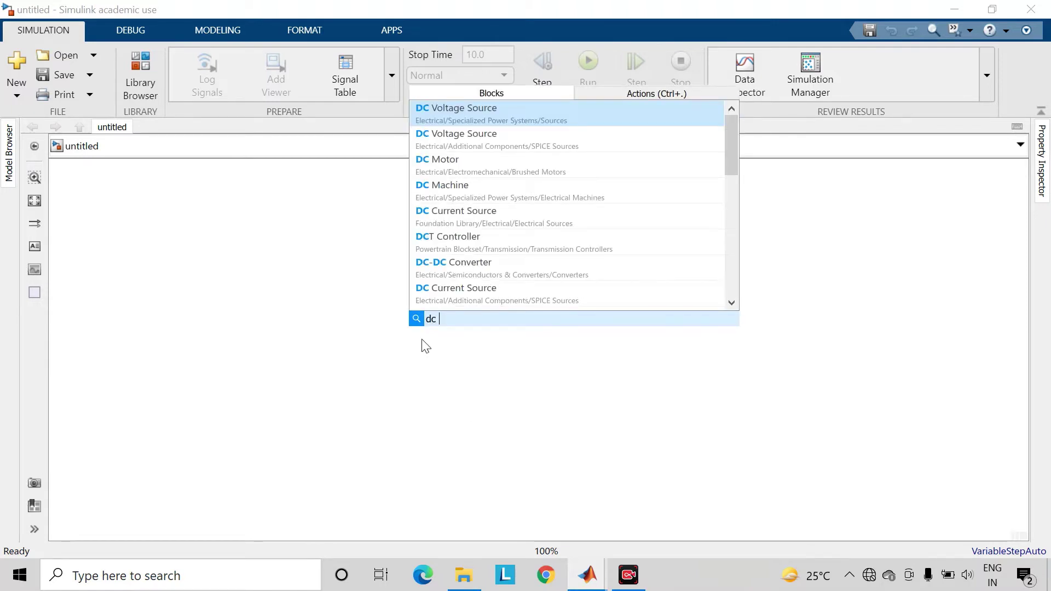
{"action": "type", "text": " volt"}
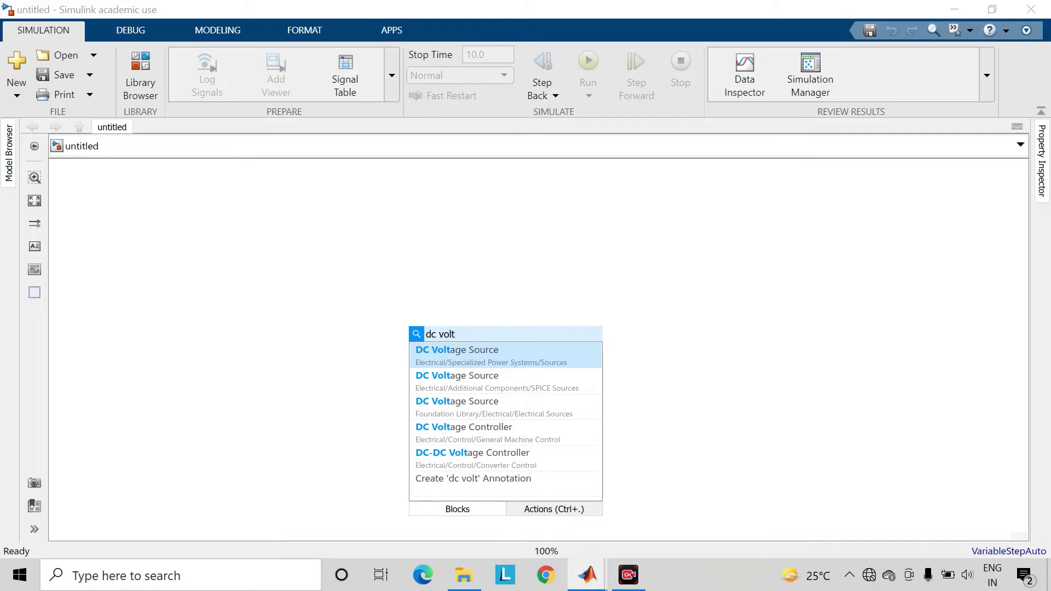
{"action": "key", "text": "Return"}
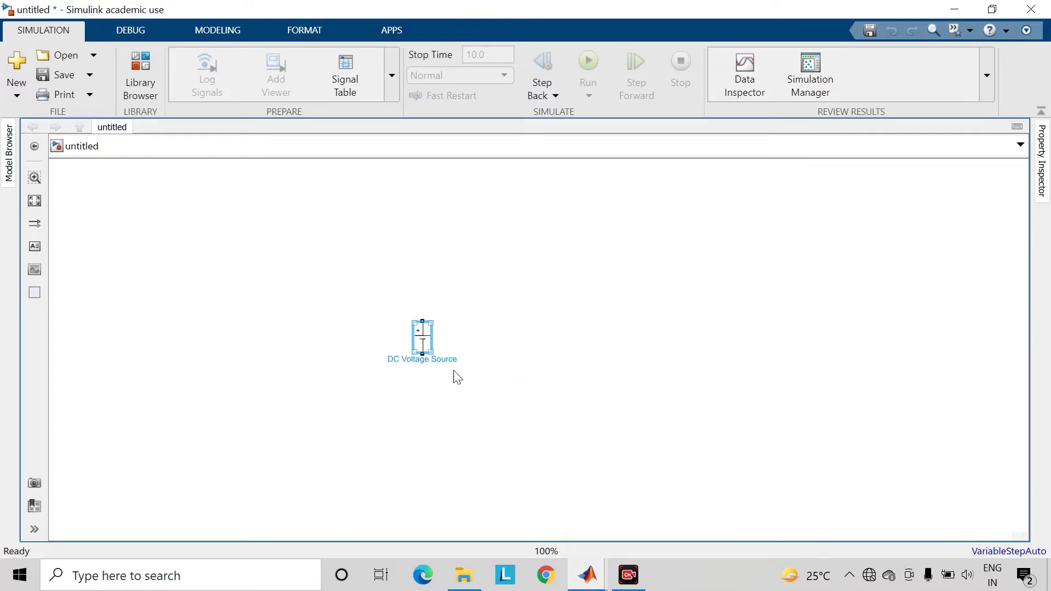
{"action": "left_click", "coordinate": [424, 340]}
Step: Change the source amplitude from 100 to 50 V and move it left
{"action": "double_click", "coordinate": [421, 342]}
{"action": "left_click", "coordinate": [469, 335]}
{"action": "double_click", "coordinate": [486, 340]}
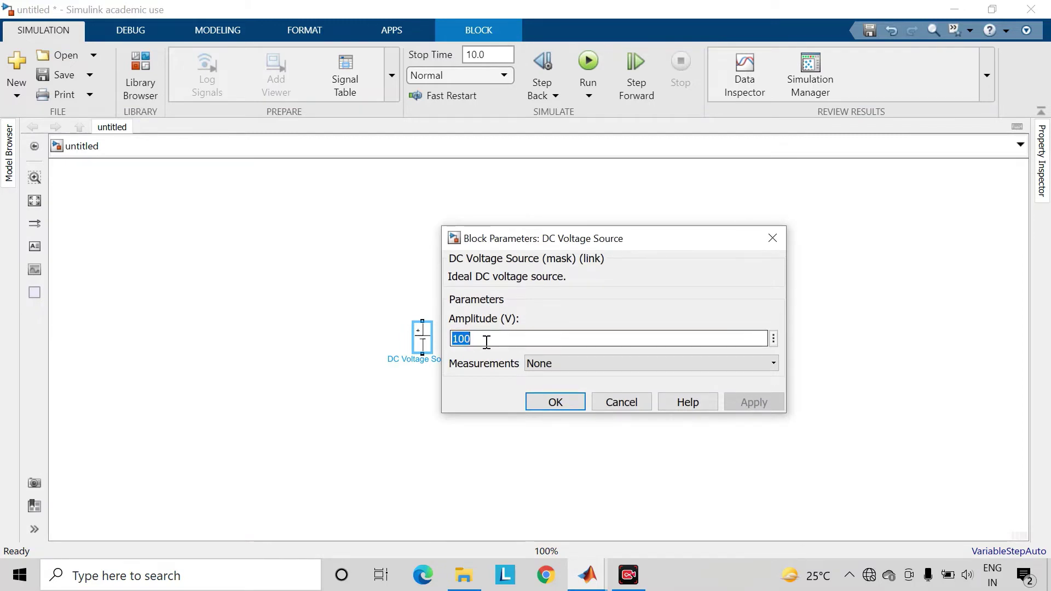
{"action": "type", "text": "50"}
{"action": "key", "text": "Return"}
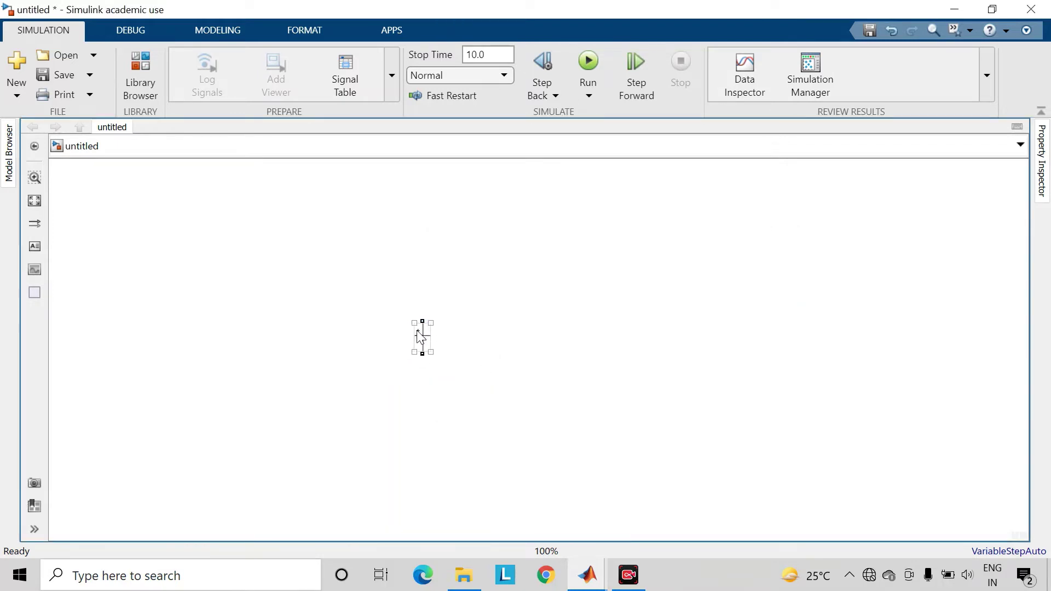
{"action": "left_click_drag", "start_coordinate": [417, 339], "coordinate": [253, 327]}
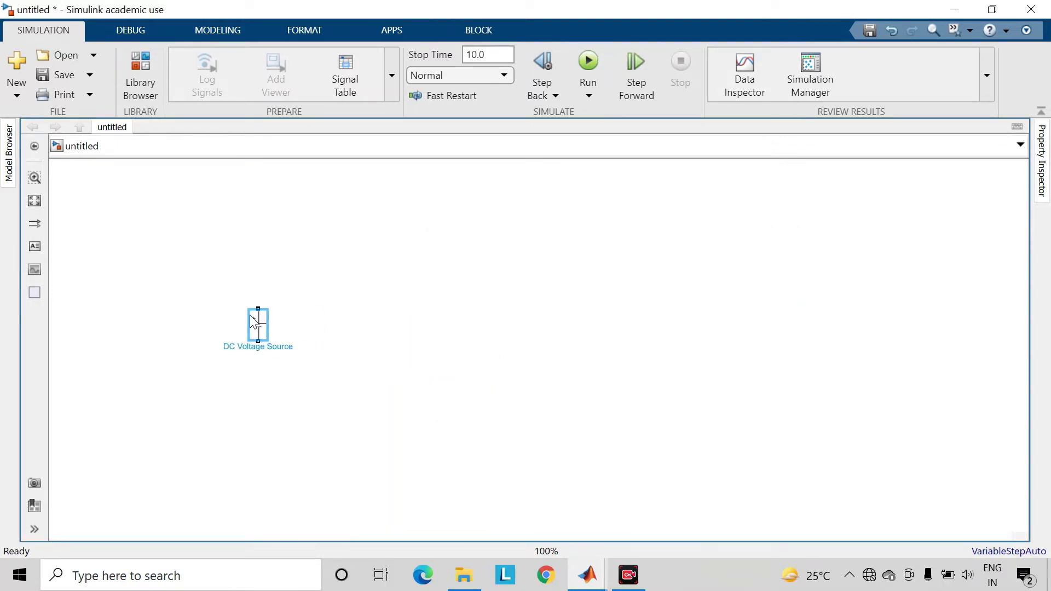
Step: Insert a Series RLC Branch block using the canvas search for 'seri'
{"action": "double_click", "coordinate": [444, 272]}
{"action": "type", "text": "seri"}
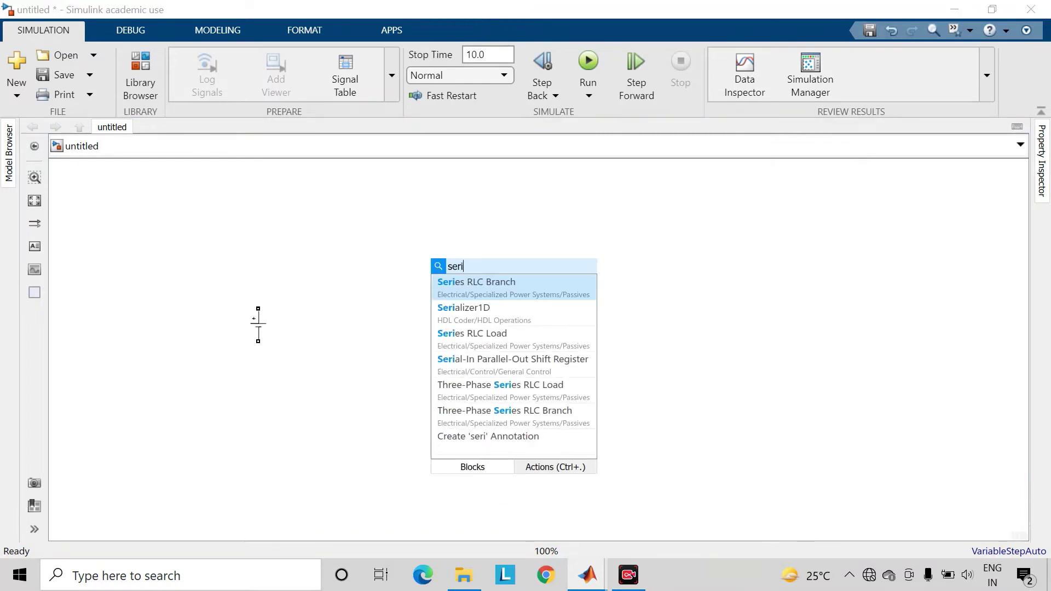
{"action": "key", "text": "Return"}
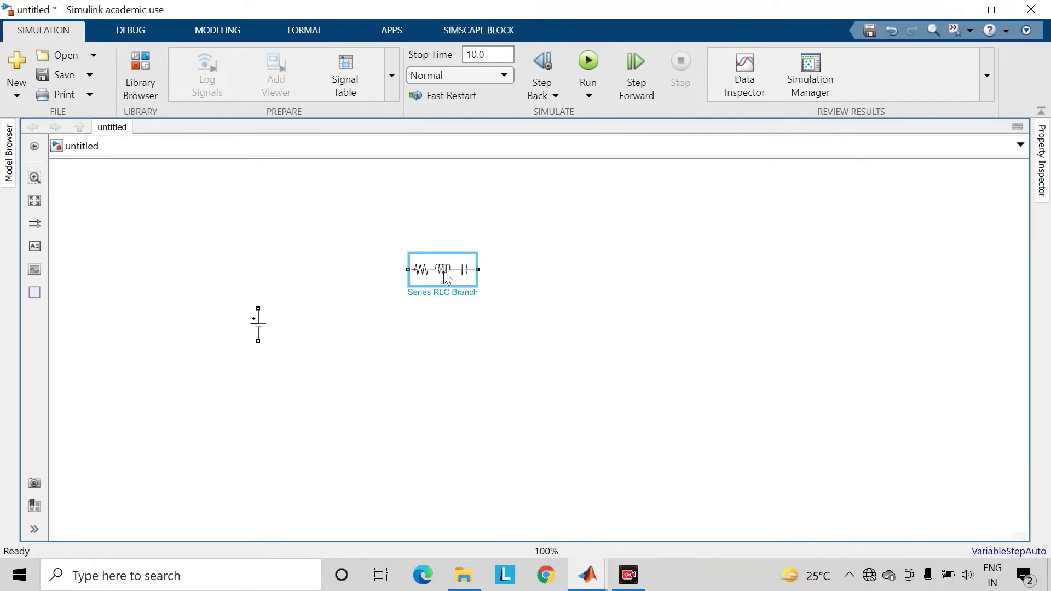
{"action": "left_click", "coordinate": [444, 276]}
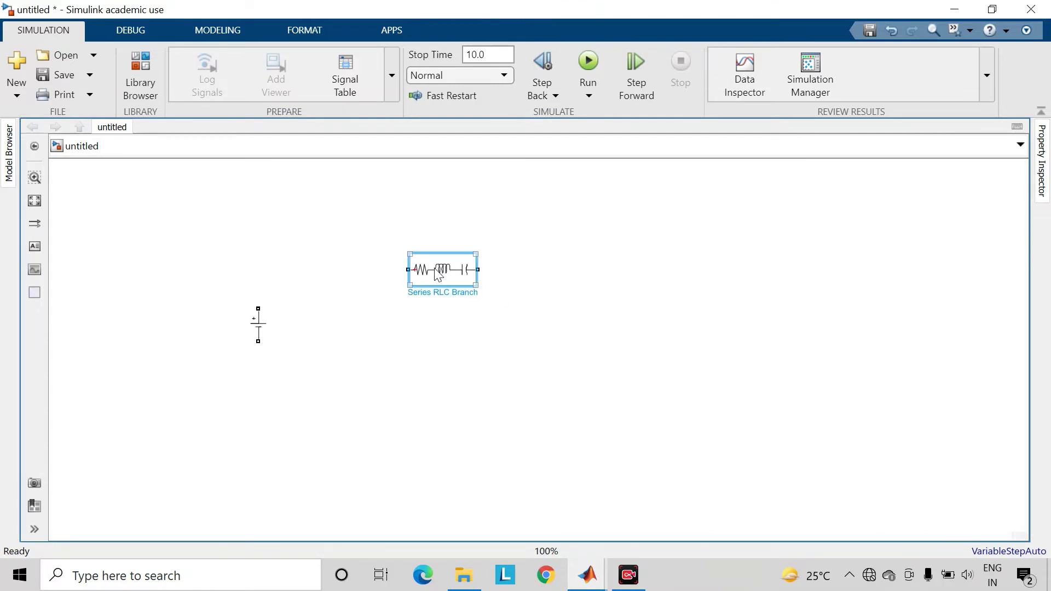
Step: Make the branch a pure 11-ohm resistor and wire it to the source's top terminal
{"action": "double_click", "coordinate": [441, 270]}
{"action": "left_click", "coordinate": [625, 190]}
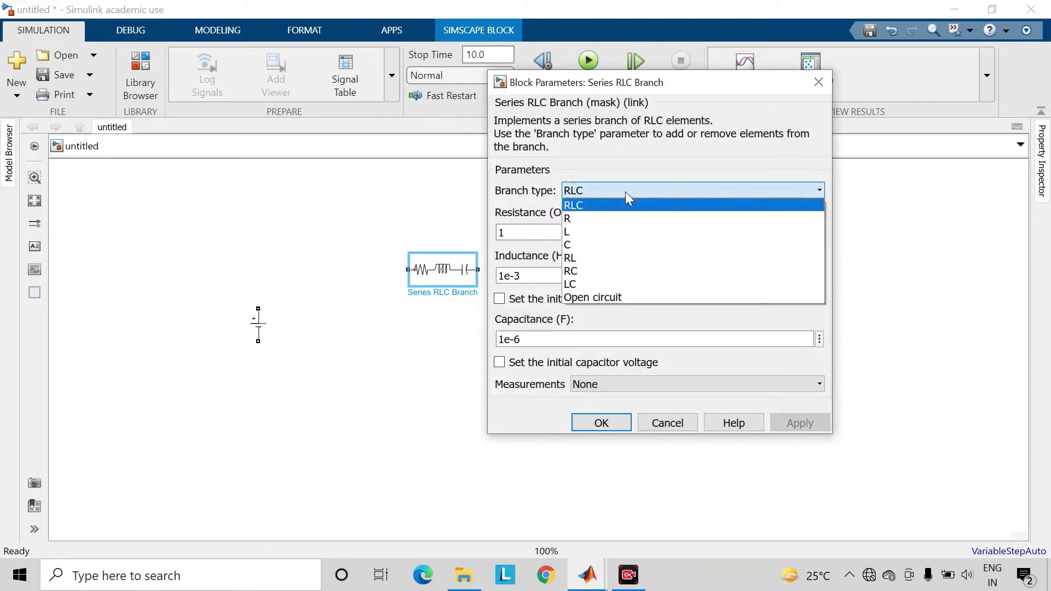
{"action": "left_click", "coordinate": [617, 218]}
{"action": "double_click", "coordinate": [532, 234]}
{"action": "type", "text": "11"}
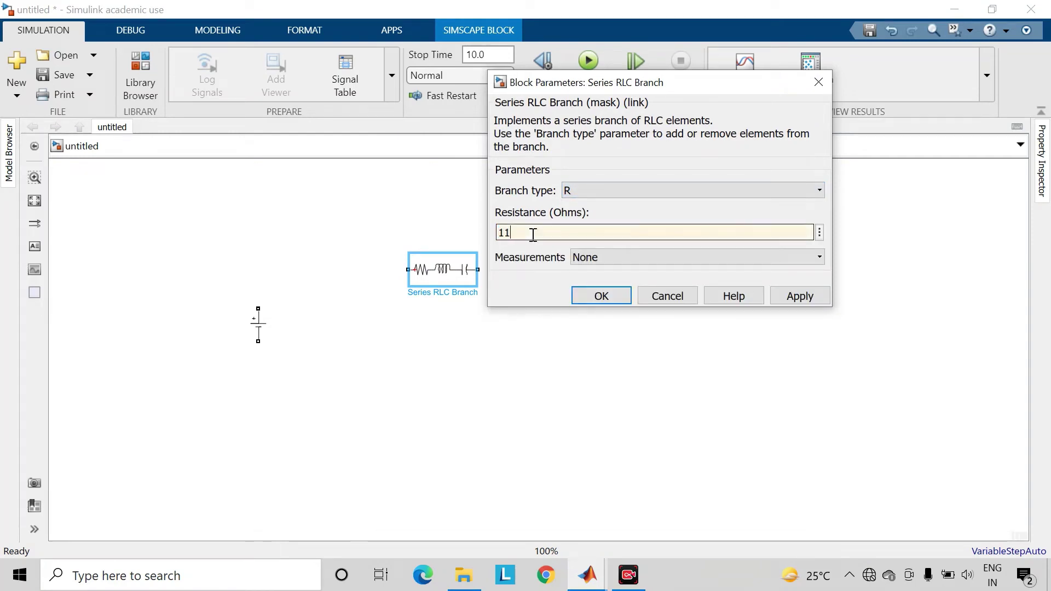
{"action": "key", "text": "Return"}
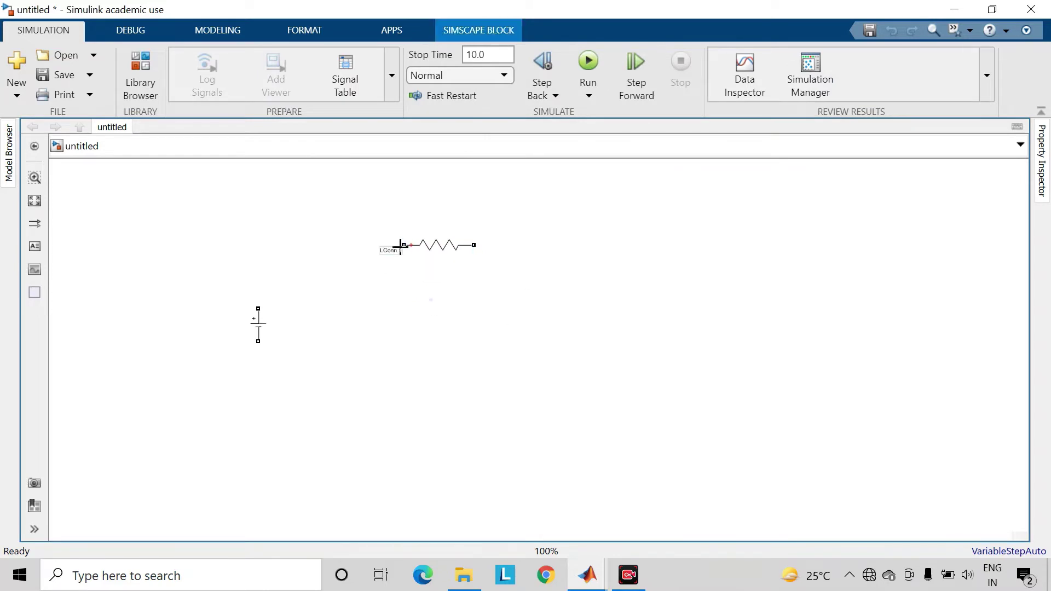
{"action": "left_click_drag", "start_coordinate": [403, 245], "coordinate": [258, 308]}
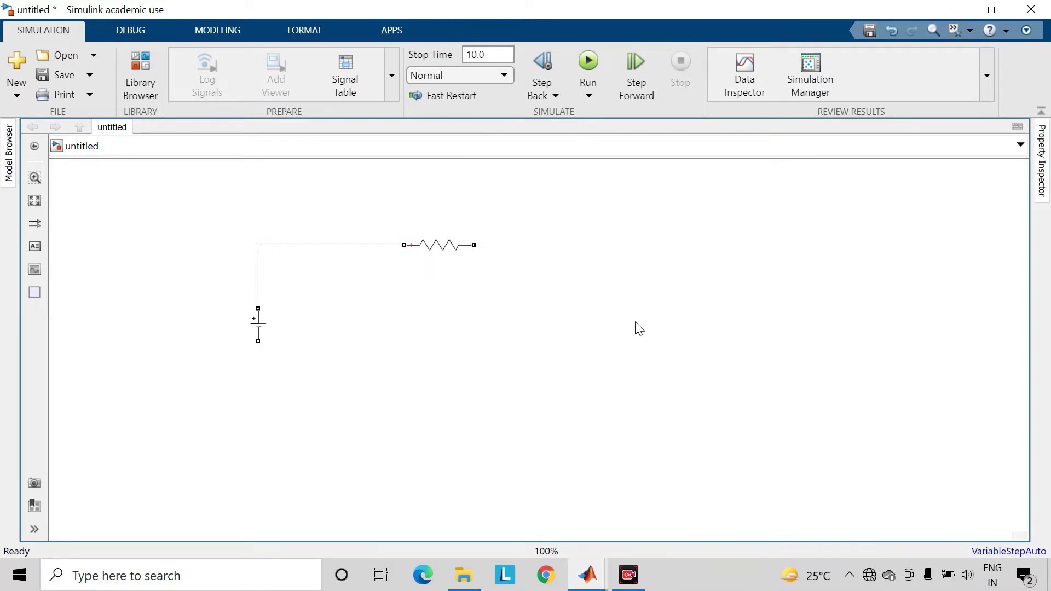
Step: Insert a Current Measurement block attached to the series resistor's right end
{"action": "double_click", "coordinate": [634, 306]}
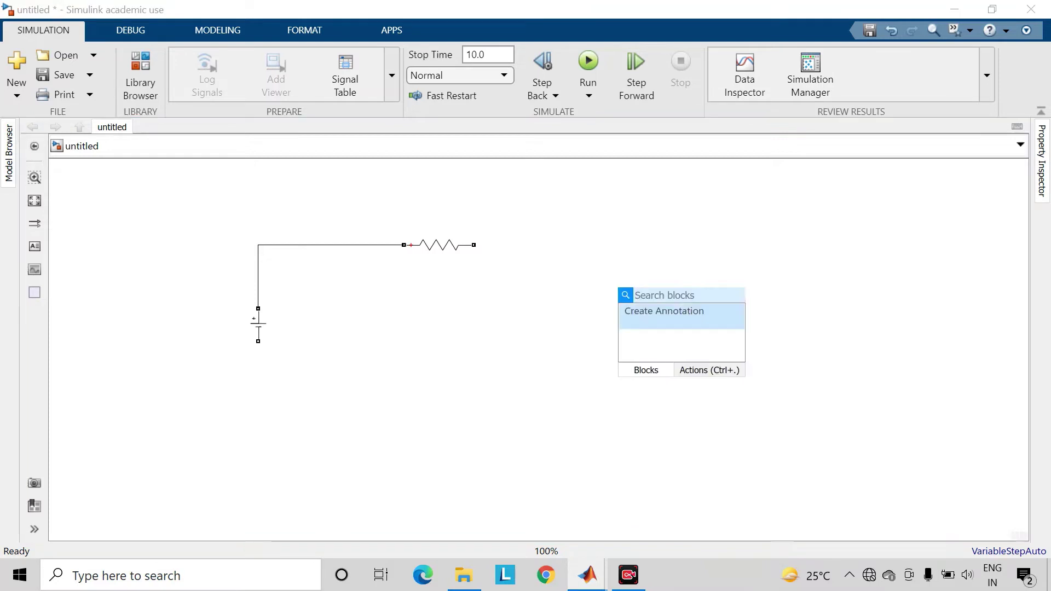
{"action": "type", "text": "curre"}
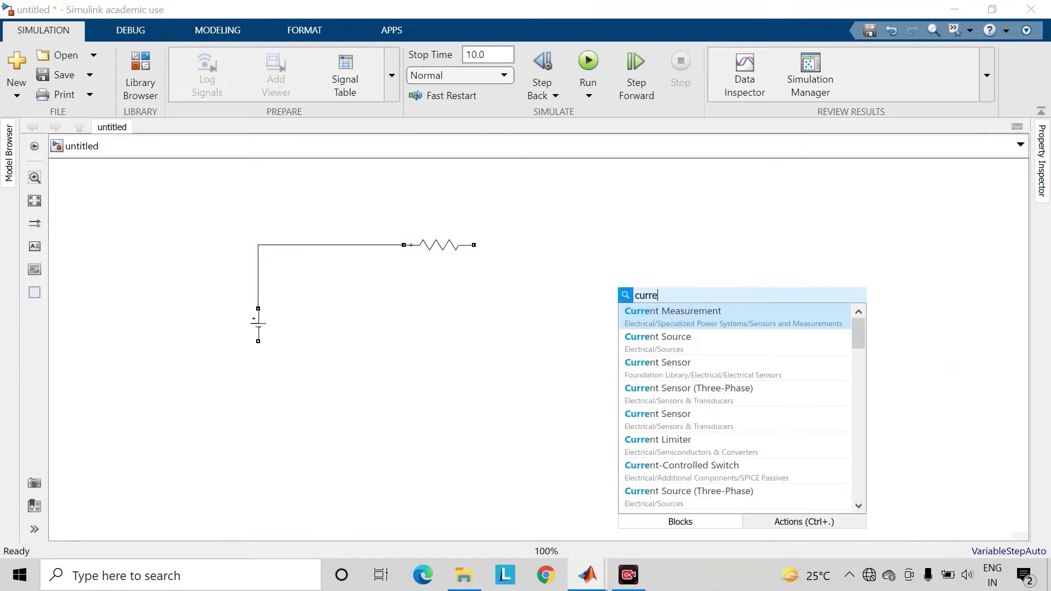
{"action": "key", "text": "Return"}
{"action": "left_click_drag", "start_coordinate": [625, 306], "coordinate": [579, 251]}
{"action": "left_click", "coordinate": [730, 349]}
Step: Copy the series resistor and rotate the copy upright as a load resistor
{"action": "left_click", "coordinate": [431, 252]}
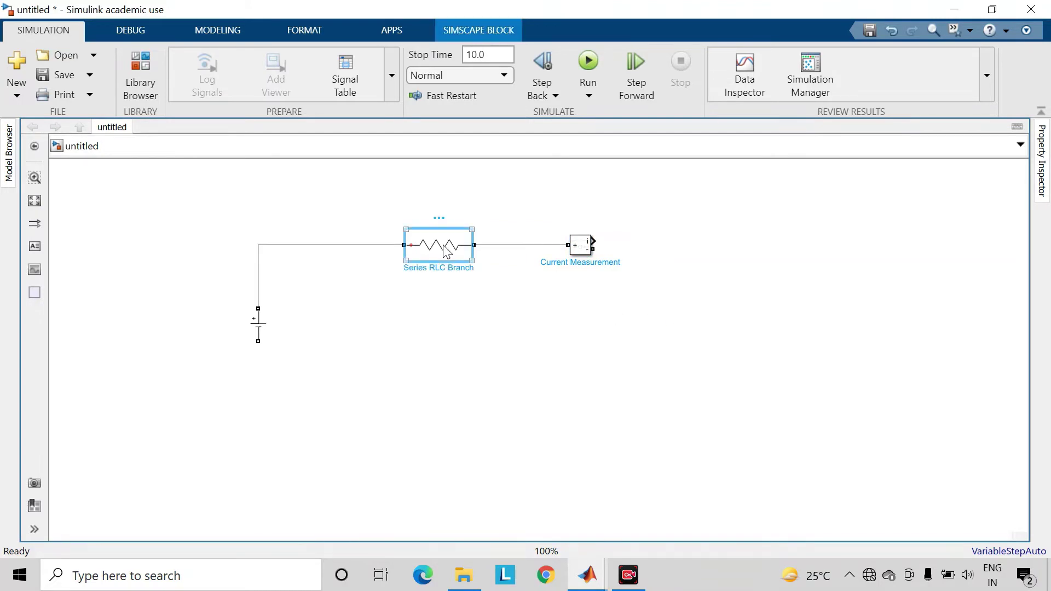
{"action": "left_click", "coordinate": [495, 305]}
{"action": "left_click", "coordinate": [441, 248]}
{"action": "left_click_drag", "start_coordinate": [441, 248], "coordinate": [711, 346]}
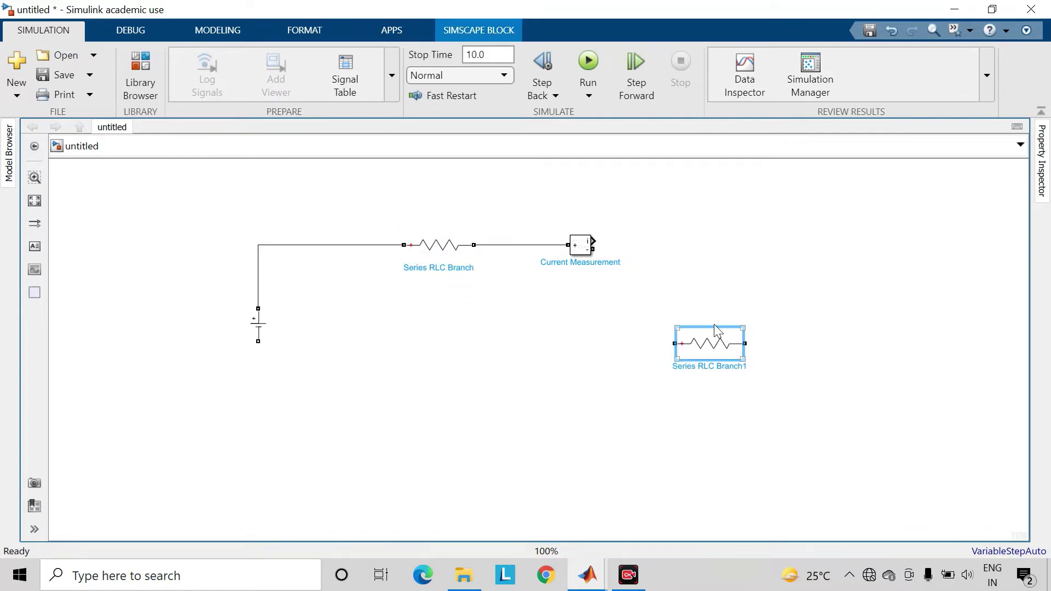
{"action": "key", "text": "ctrl+r"}
{"action": "left_click", "coordinate": [748, 366]}
{"action": "left_click", "coordinate": [717, 344]}
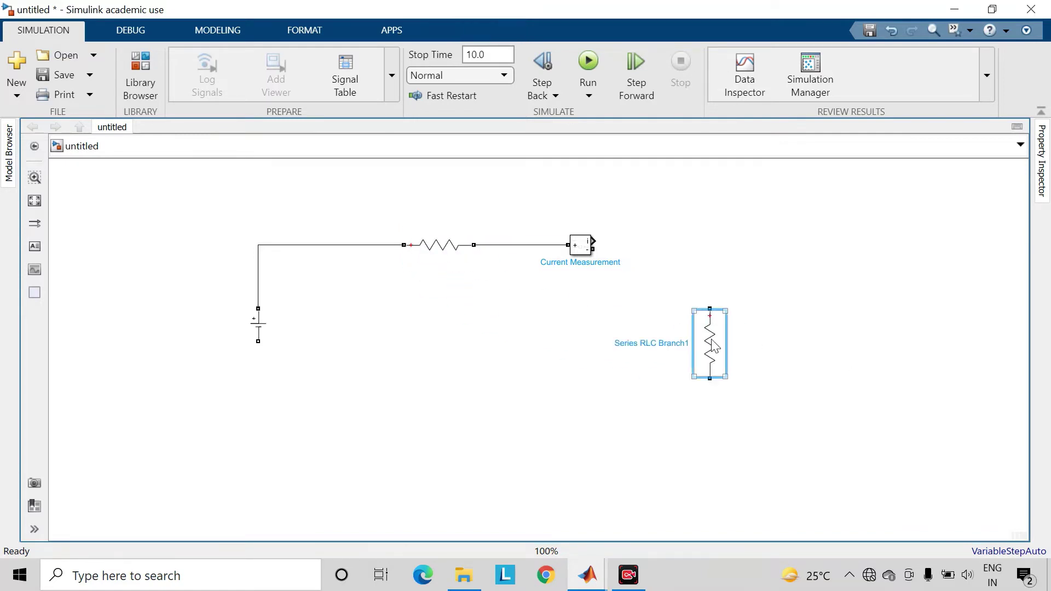
{"action": "left_click", "coordinate": [815, 296]}
Step: Wire the load resistor to the current measurement and battery bottom, then tidy its position
{"action": "mouse_move", "coordinate": [726, 315]}
{"action": "left_mouse_down"}
{"action": "mouse_move", "coordinate": [629, 246]}
{"action": "mouse_move", "coordinate": [591, 250]}
{"action": "left_mouse_up"}
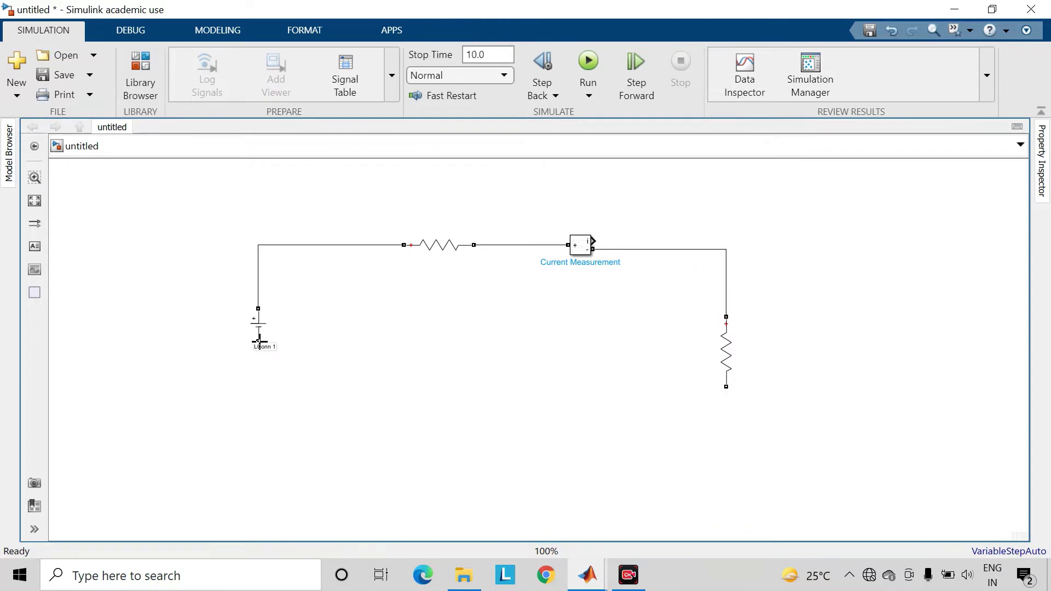
{"action": "left_click_drag", "start_coordinate": [257, 341], "coordinate": [727, 390]}
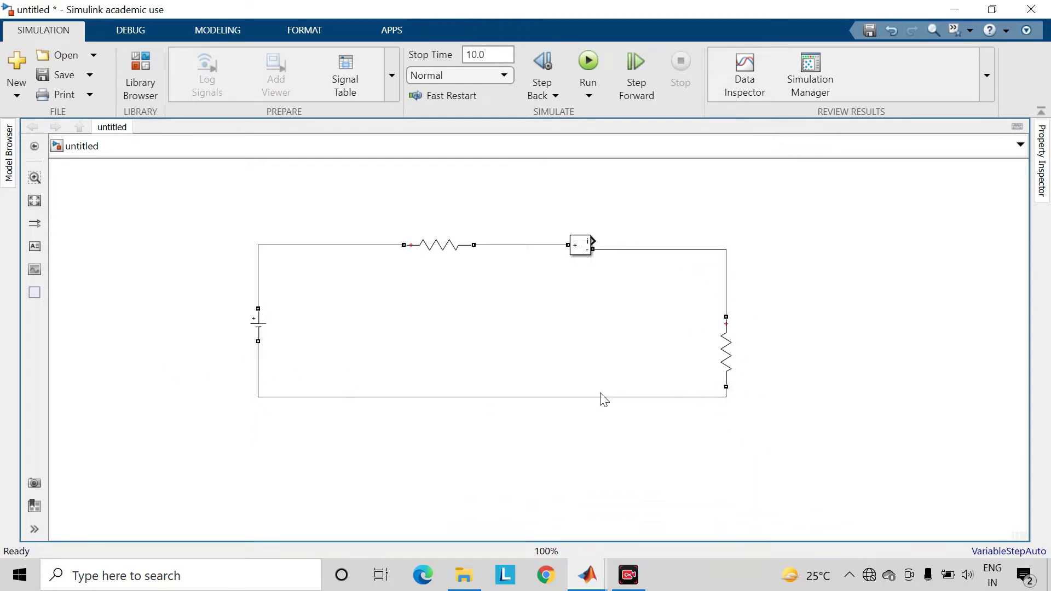
{"action": "left_click", "coordinate": [573, 398]}
{"action": "left_click", "coordinate": [717, 348]}
{"action": "key", "text": "space"}
{"action": "scroll", "coordinate": [672, 308], "scroll_direction": "down", "scroll_amount": 4}
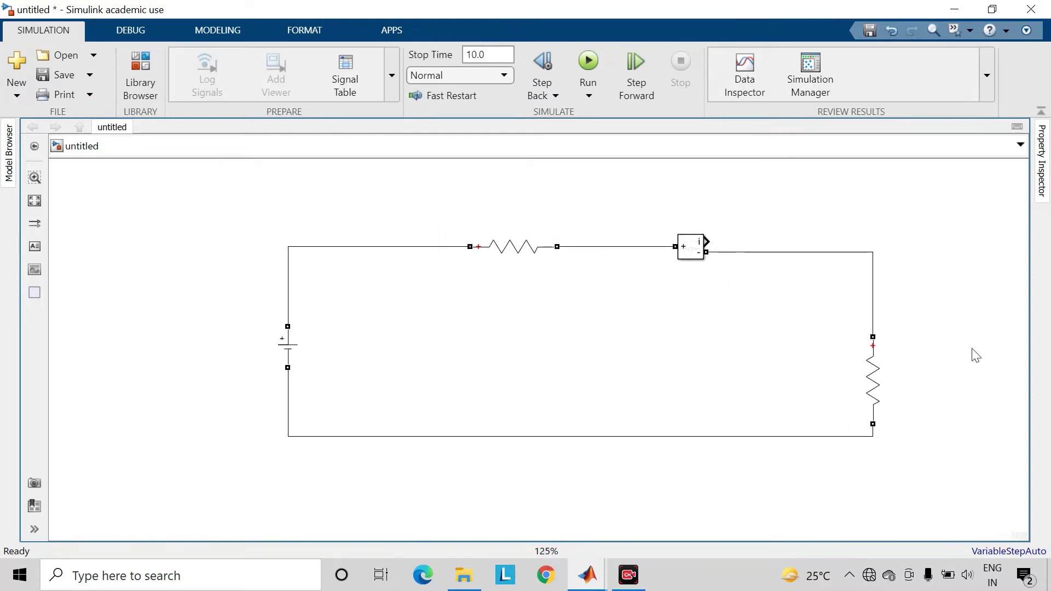
{"action": "left_click_drag", "start_coordinate": [974, 355], "coordinate": [818, 344]}
{"action": "left_click_drag", "start_coordinate": [773, 383], "coordinate": [772, 351]}
Step: Insert a Voltage Measurement block using the canvas search for 'volta'
{"action": "left_click", "coordinate": [866, 344]}
{"action": "double_click", "coordinate": [865, 343]}
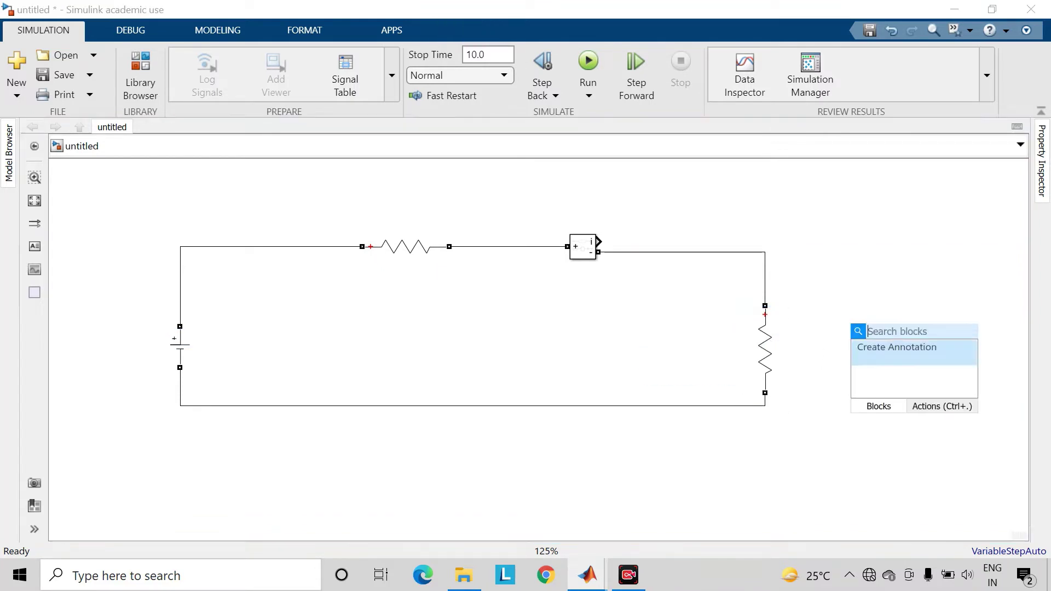
{"action": "type", "text": "volta"}
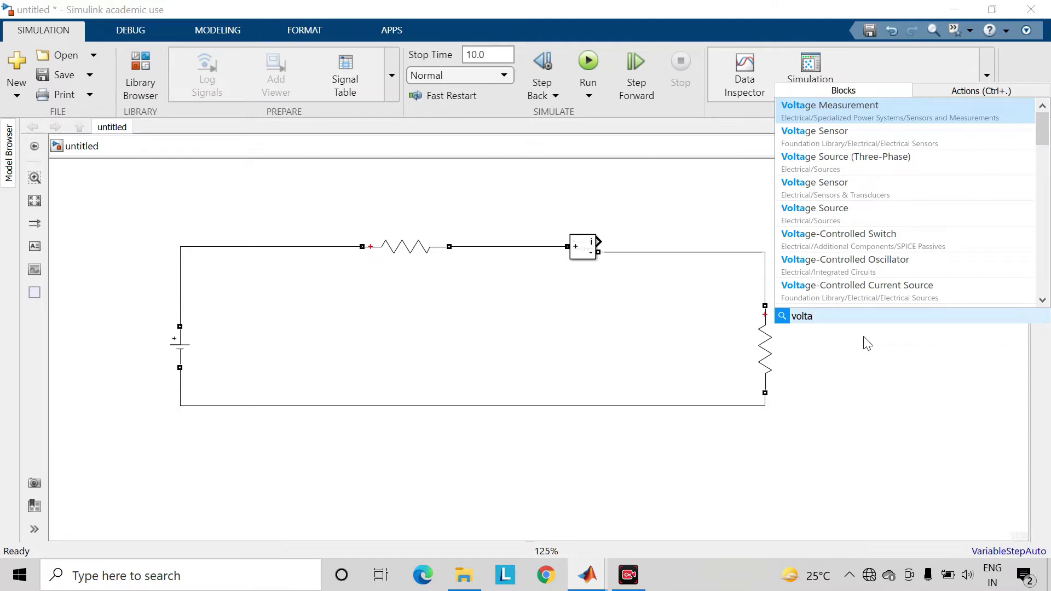
{"action": "key", "text": "Return"}
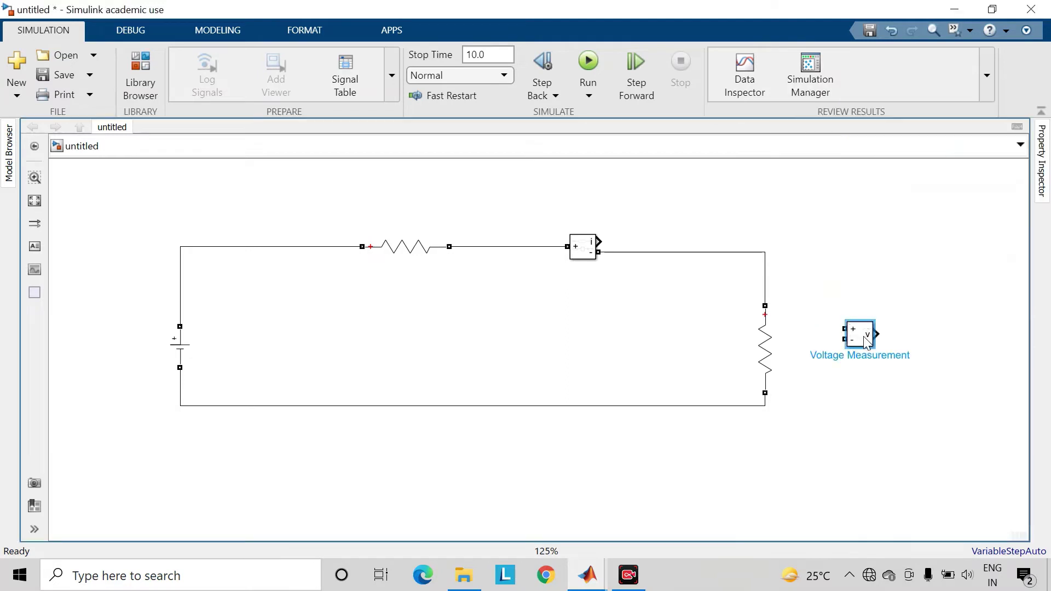
Step: Lower the bottom wire and connect the voltage + and − terminals across the load resistor
{"action": "left_click_drag", "start_coordinate": [576, 406], "coordinate": [579, 437]}
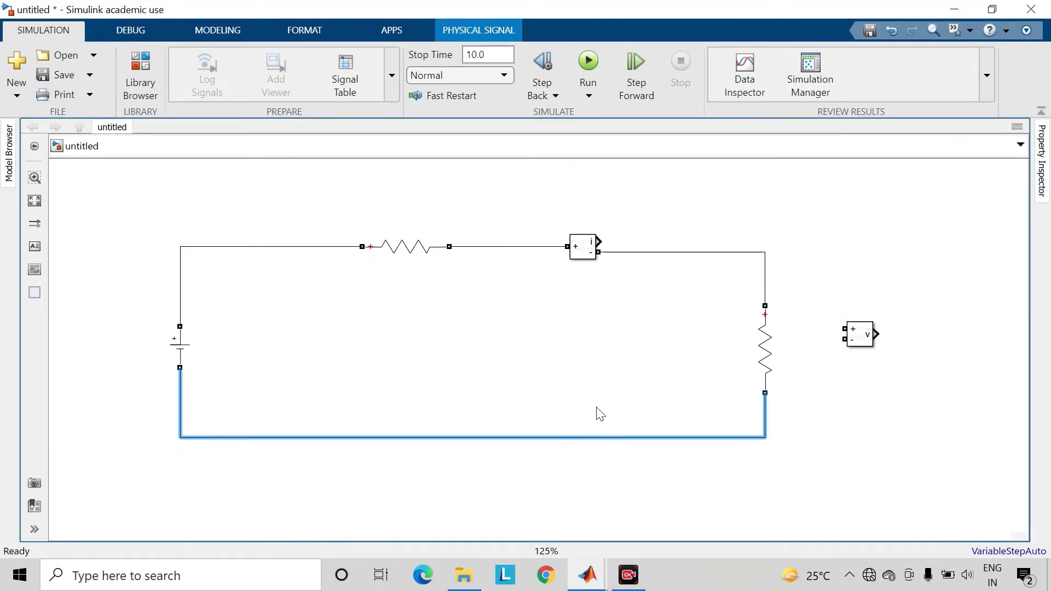
{"action": "left_click", "coordinate": [600, 406]}
{"action": "left_click_drag", "start_coordinate": [844, 329], "coordinate": [765, 287]}
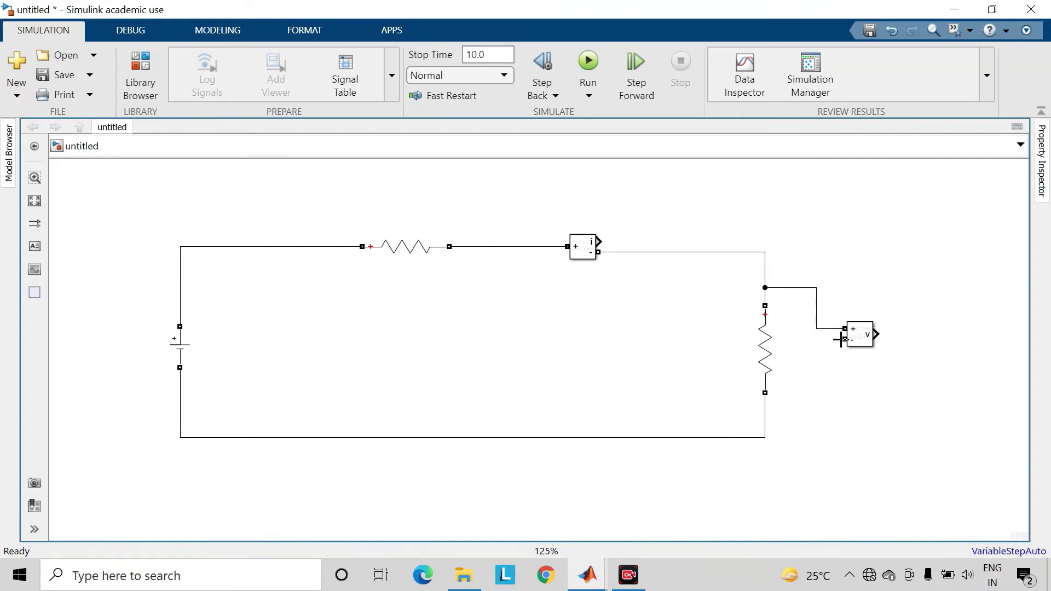
{"action": "left_click_drag", "start_coordinate": [844, 339], "coordinate": [766, 417]}
Step: Insert a Product block via the 'prod' search and move it right of the circuit
{"action": "double_click", "coordinate": [902, 236]}
{"action": "type", "text": "prod"}
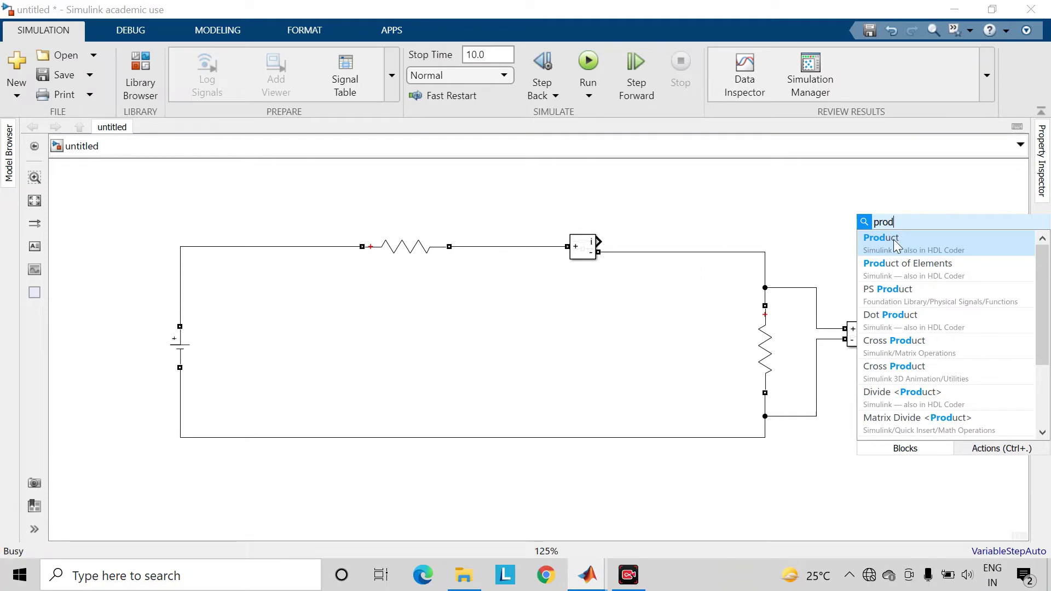
{"action": "left_click", "coordinate": [893, 239]}
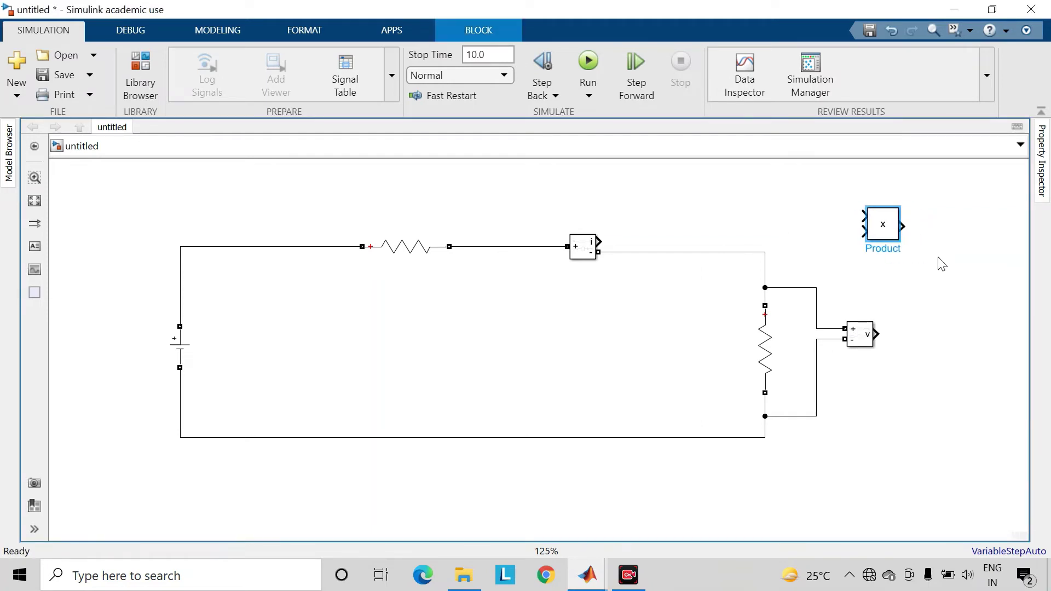
{"action": "left_click", "coordinate": [939, 264]}
{"action": "scroll", "coordinate": [974, 287], "scroll_direction": "down", "scroll_amount": 1}
{"action": "left_click_drag", "start_coordinate": [999, 284], "coordinate": [1024, 320]}
{"action": "left_click", "coordinate": [751, 237]}
{"action": "left_click_drag", "start_coordinate": [751, 236], "coordinate": [840, 224]}
Step: Feed the voltage measurement into the Product's lower input and current into its upper input
{"action": "left_click", "coordinate": [790, 267]}
{"action": "left_click_drag", "start_coordinate": [754, 325], "coordinate": [827, 231]}
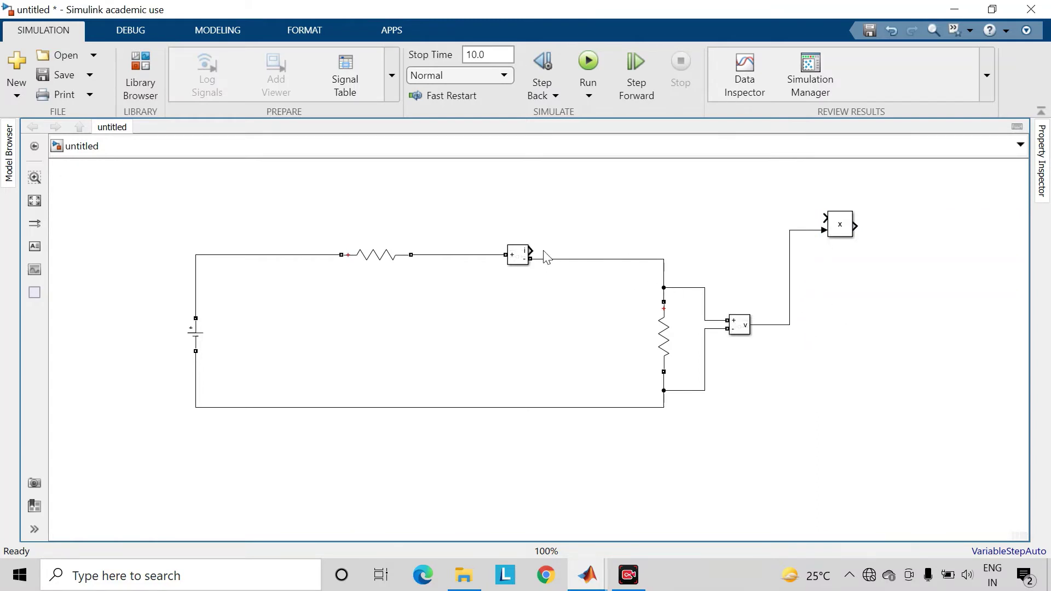
{"action": "left_click_drag", "start_coordinate": [528, 251], "coordinate": [824, 219]}
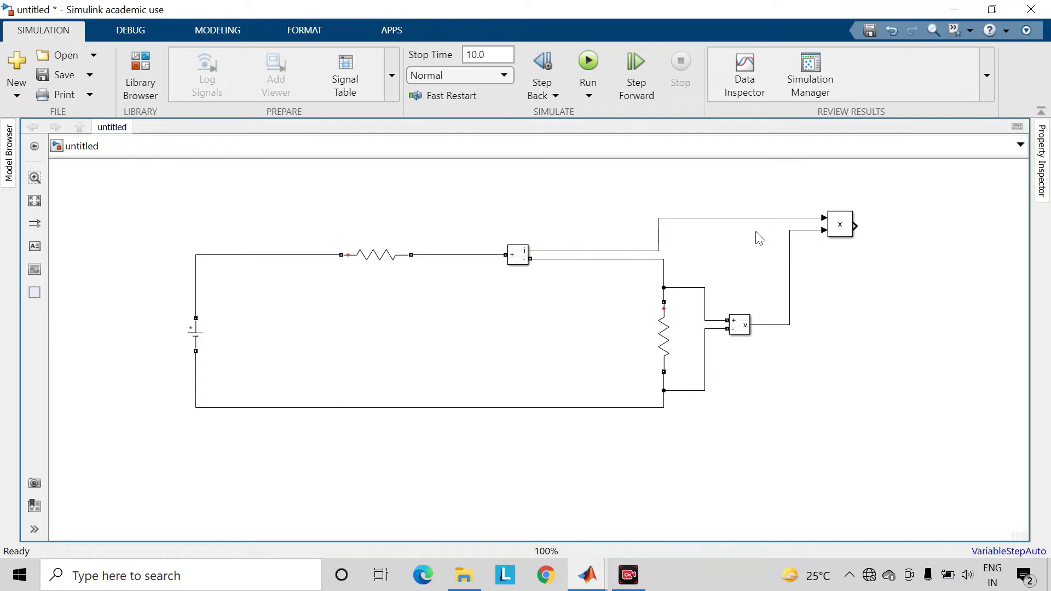
{"action": "left_click_drag", "start_coordinate": [627, 252], "coordinate": [608, 219]}
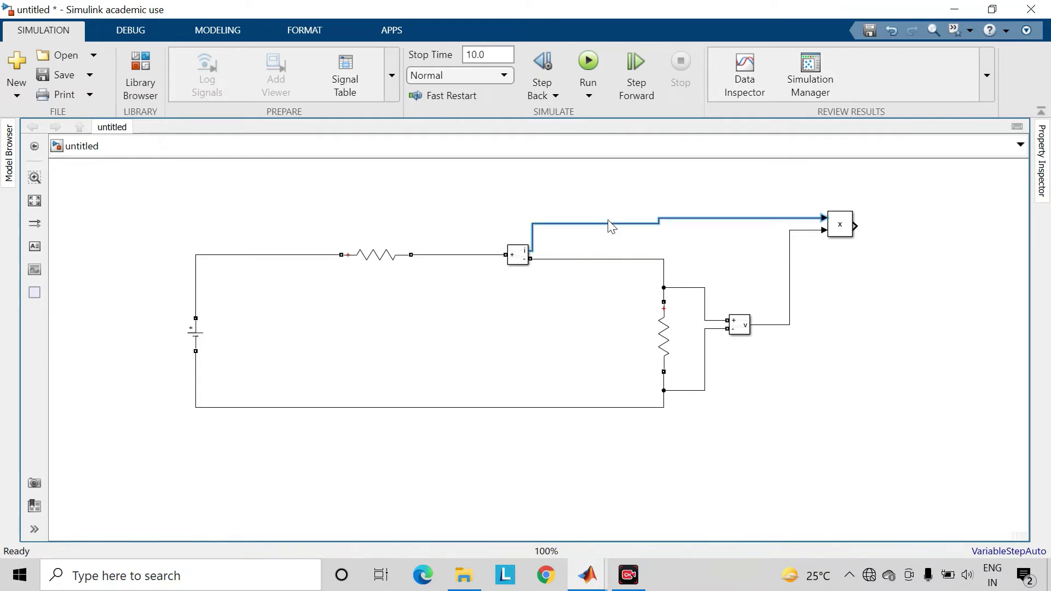
{"action": "left_click", "coordinate": [762, 251]}
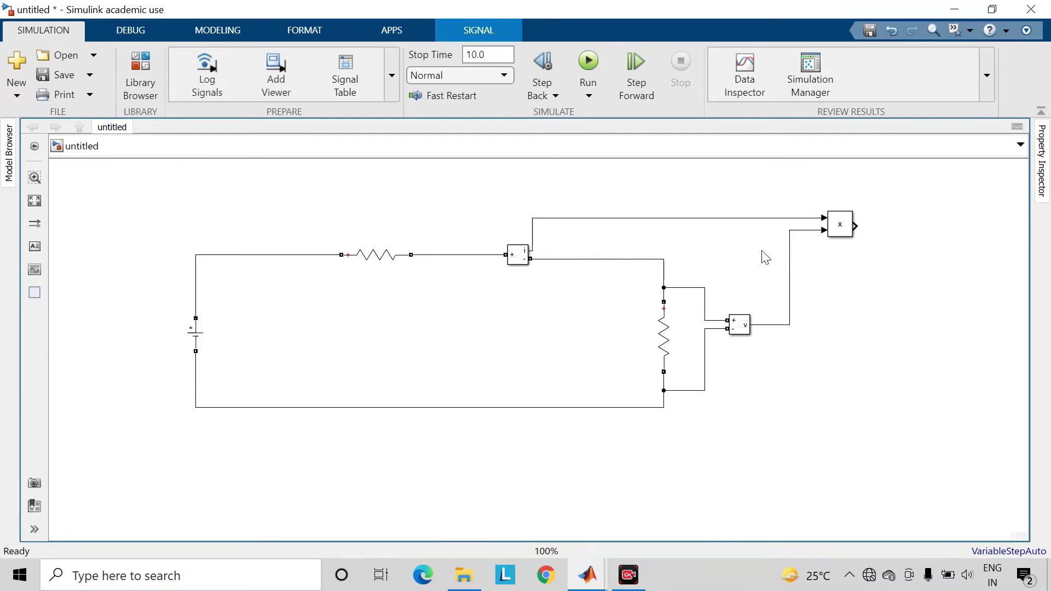
Step: Label the two Product input signals 'current' and 'voltage'
{"action": "left_click", "coordinate": [708, 218]}
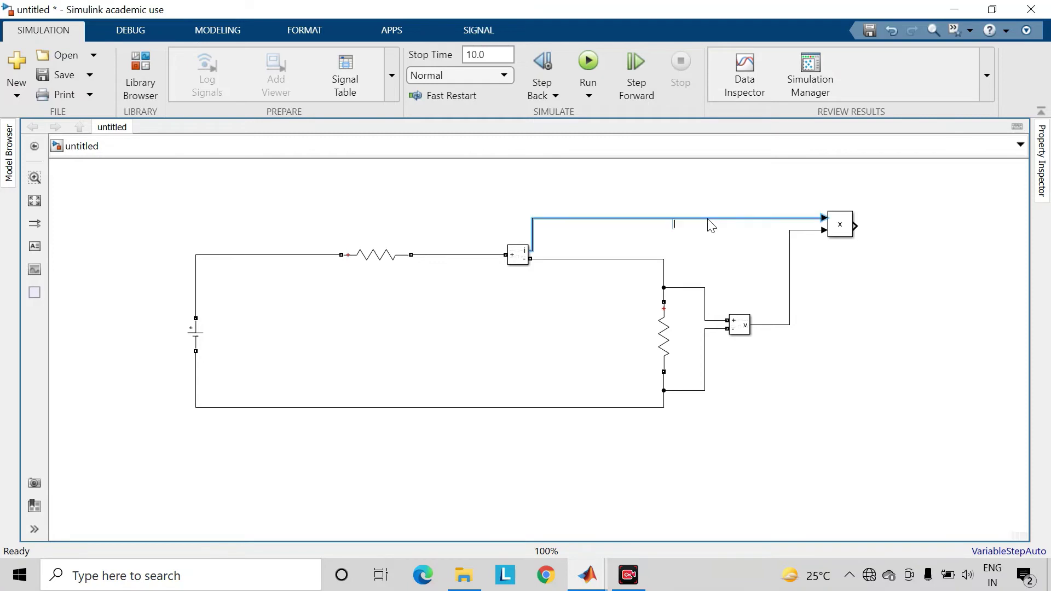
{"action": "left_click", "coordinate": [717, 253]}
{"action": "scroll", "coordinate": [717, 253], "scroll_direction": "up", "scroll_amount": 1}
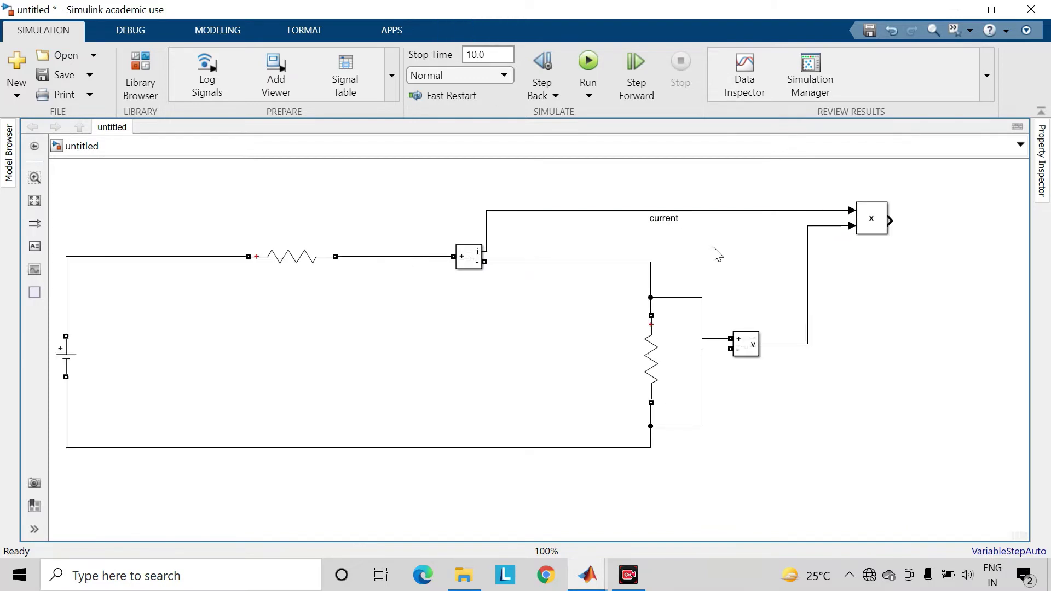
{"action": "left_click", "coordinate": [788, 345]}
{"action": "double_click", "coordinate": [788, 351]}
{"action": "type", "text": "voltage"}
{"action": "left_click", "coordinate": [924, 425]}
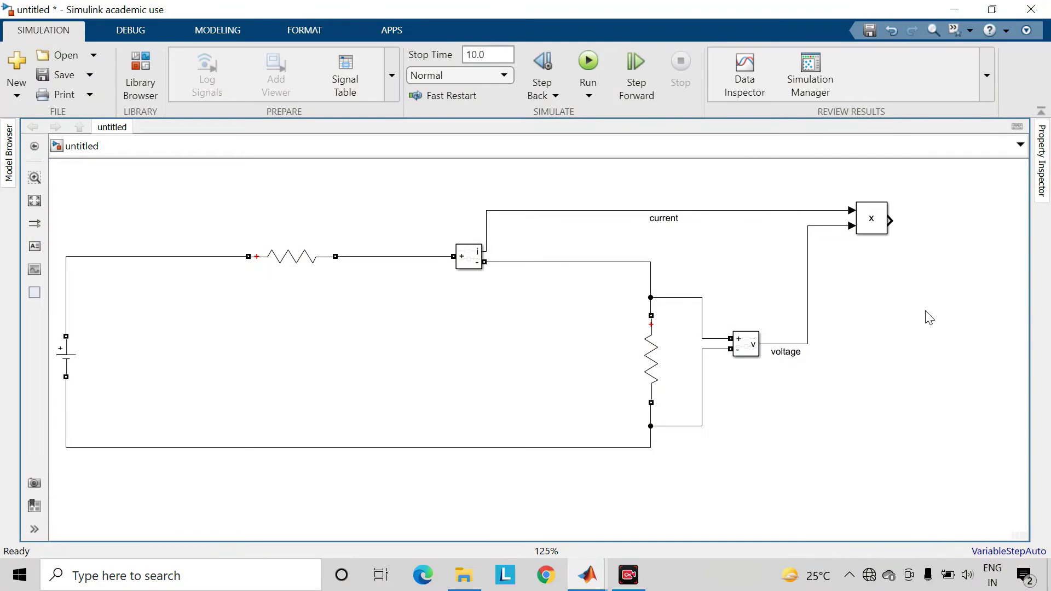
Step: Insert a Display block and connect it to the Product output
{"action": "double_click", "coordinate": [928, 316]}
{"action": "type", "text": "disp"}
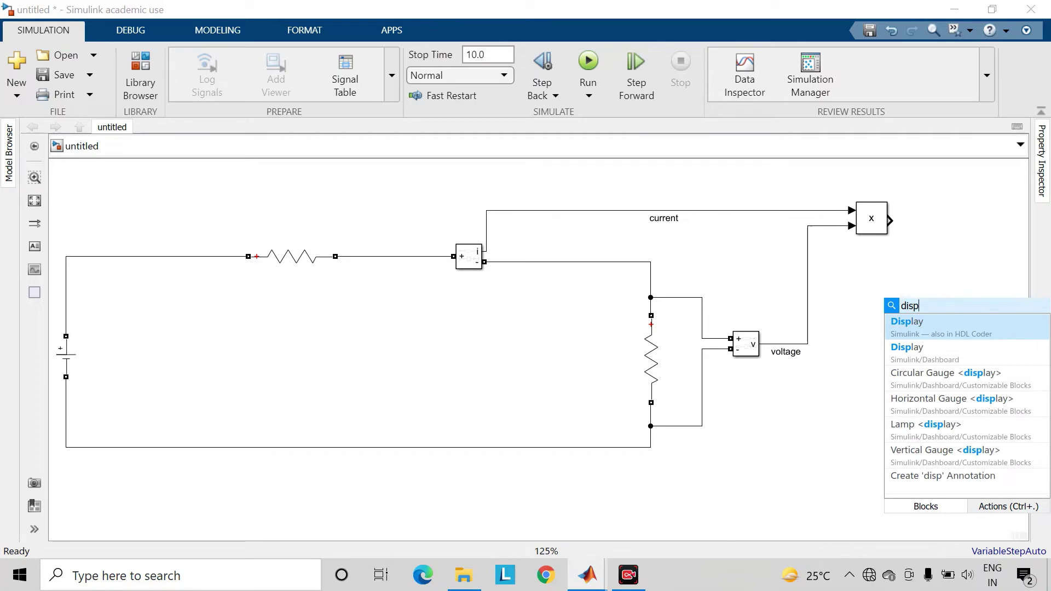
{"action": "key", "text": "Return"}
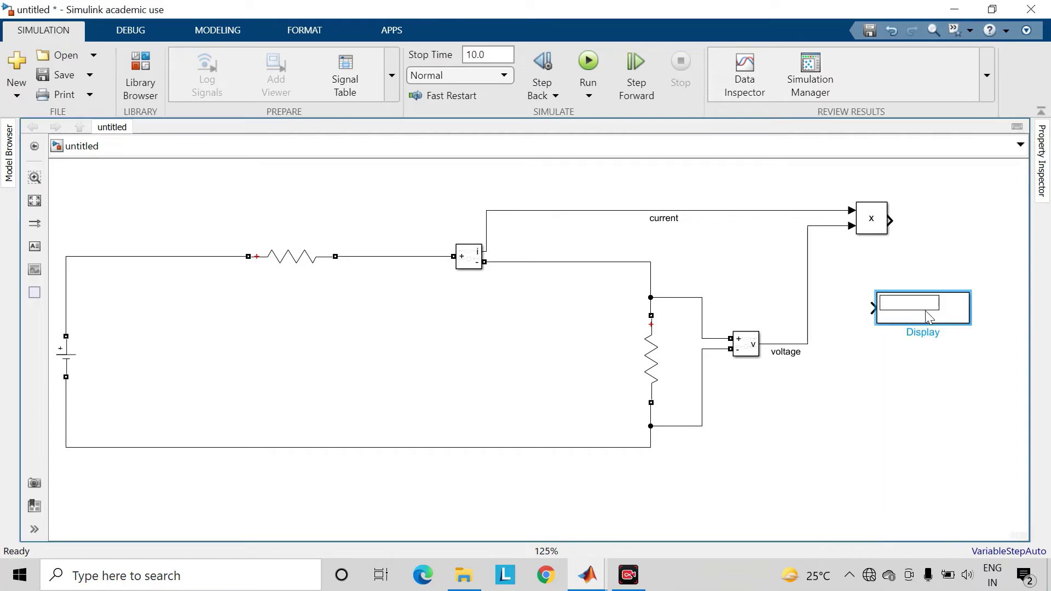
{"action": "left_click_drag", "start_coordinate": [931, 315], "coordinate": [1009, 276]}
{"action": "left_click", "coordinate": [994, 382]}
{"action": "scroll", "coordinate": [931, 328], "scroll_direction": "right", "scroll_amount": 3}
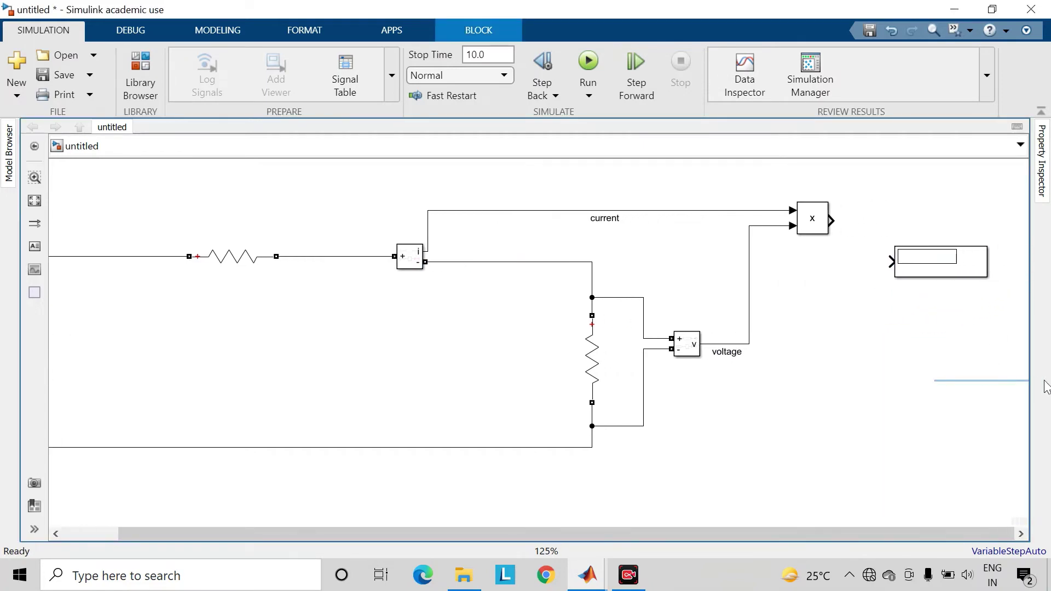
{"action": "left_click_drag", "start_coordinate": [881, 268], "coordinate": [882, 226]}
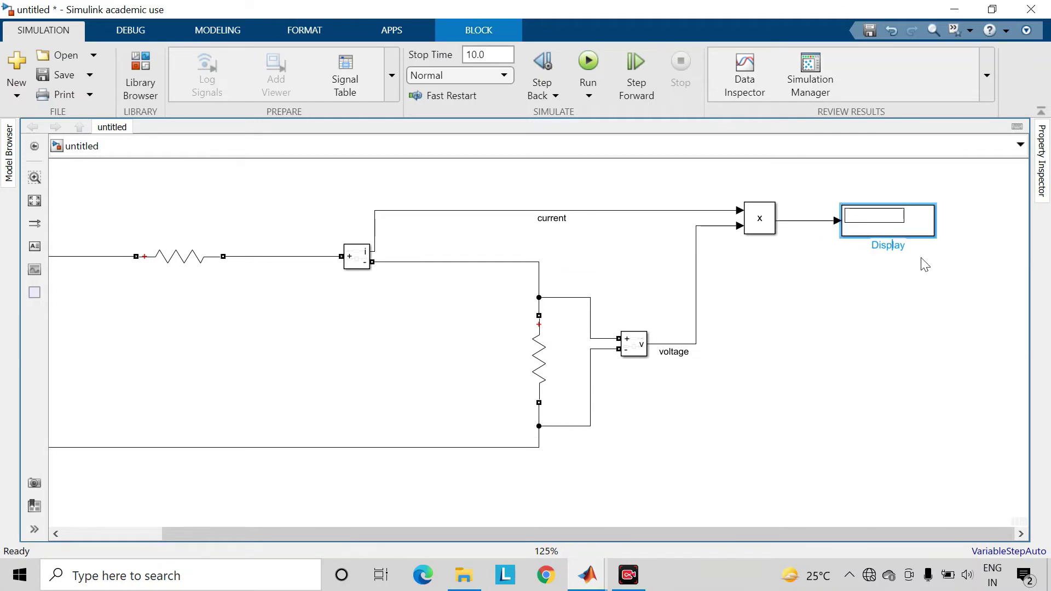
Step: Rename the Display block to 'Power'
{"action": "key", "text": "BackSpace"}
{"action": "key", "text": "BackSpace"}
{"action": "key", "text": "BackSpace"}
{"action": "key", "text": "BackSpace"}
{"action": "type", "text": "Power"}
{"action": "left_click", "coordinate": [969, 305]}
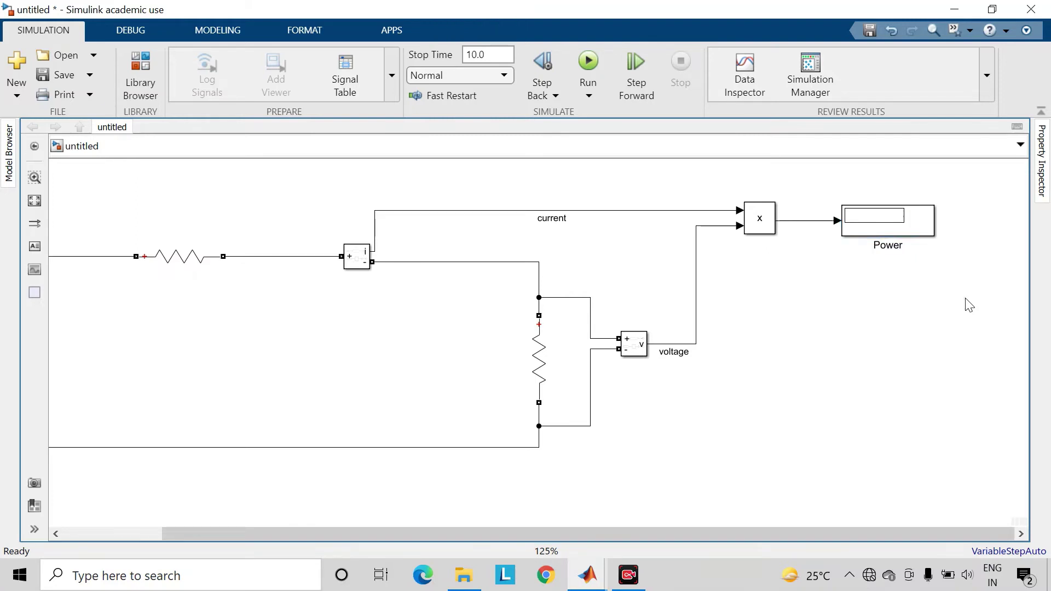
Step: Insert a powergui block into the model
{"action": "key", "text": "space"}
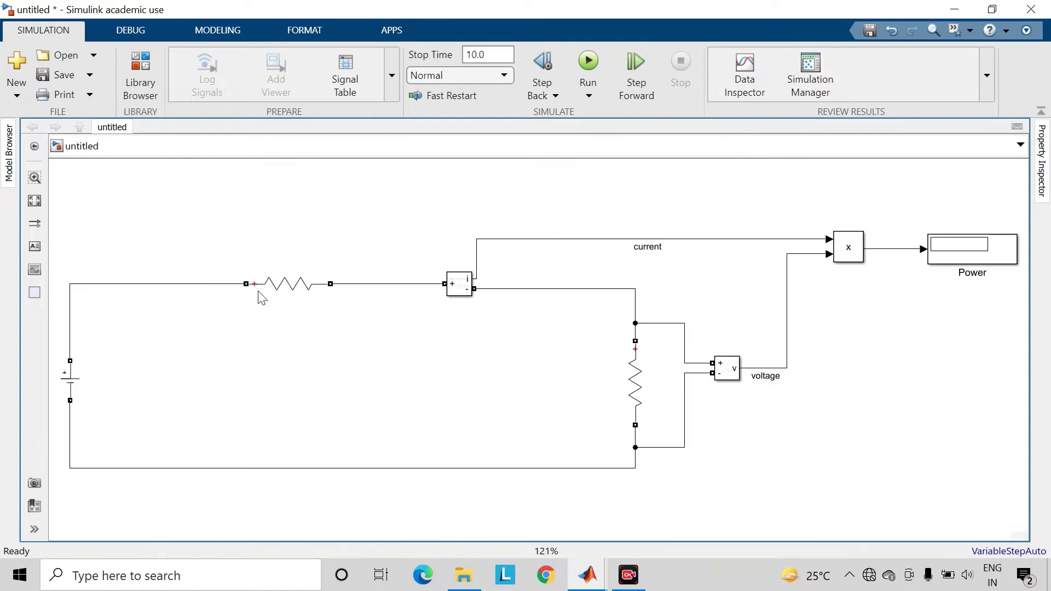
{"action": "double_click", "coordinate": [266, 206]}
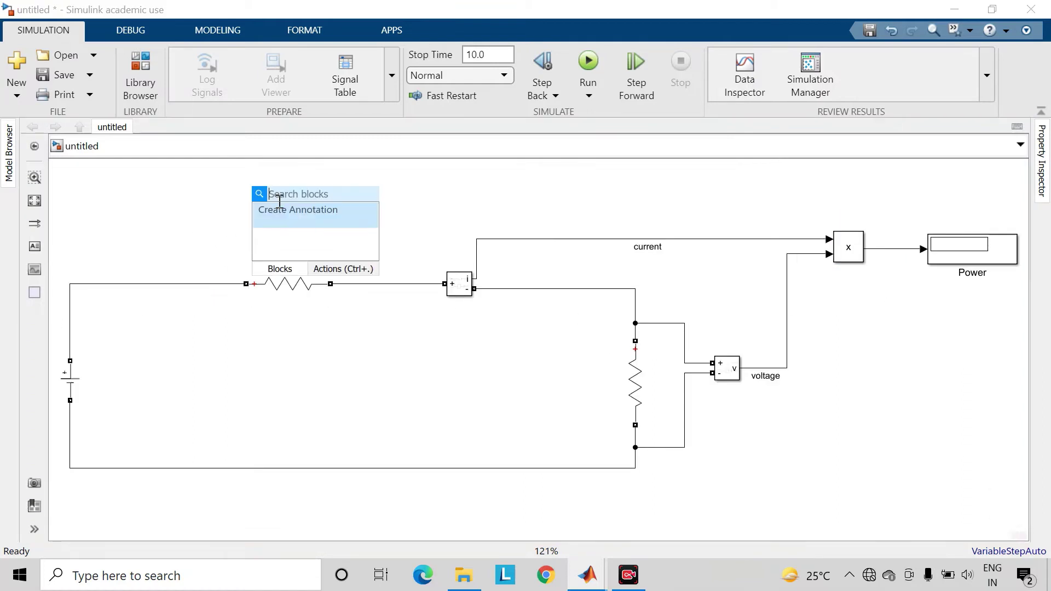
{"action": "type", "text": "power"}
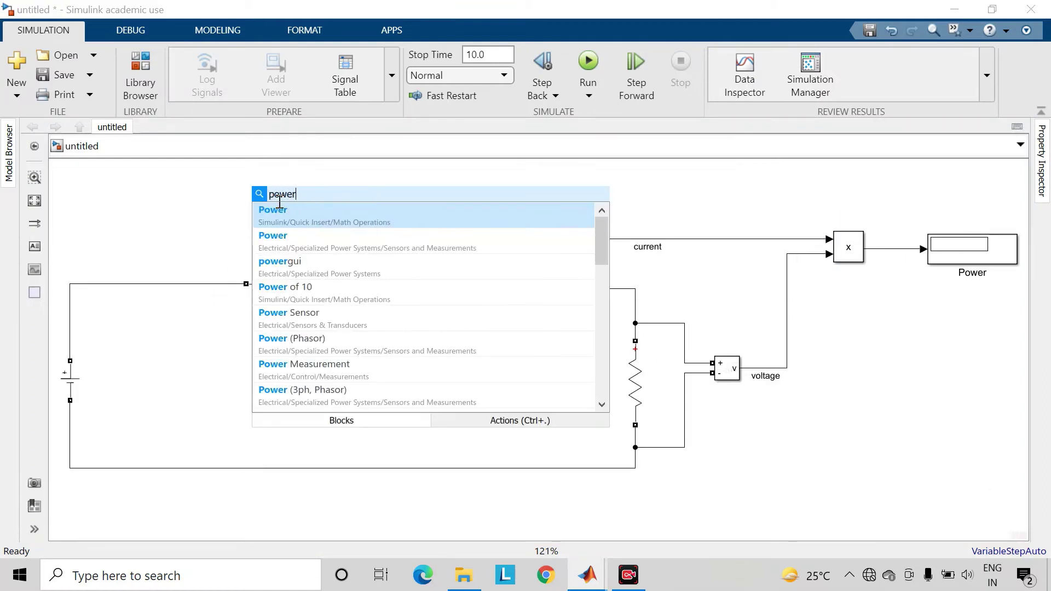
{"action": "type", "text": "gui"}
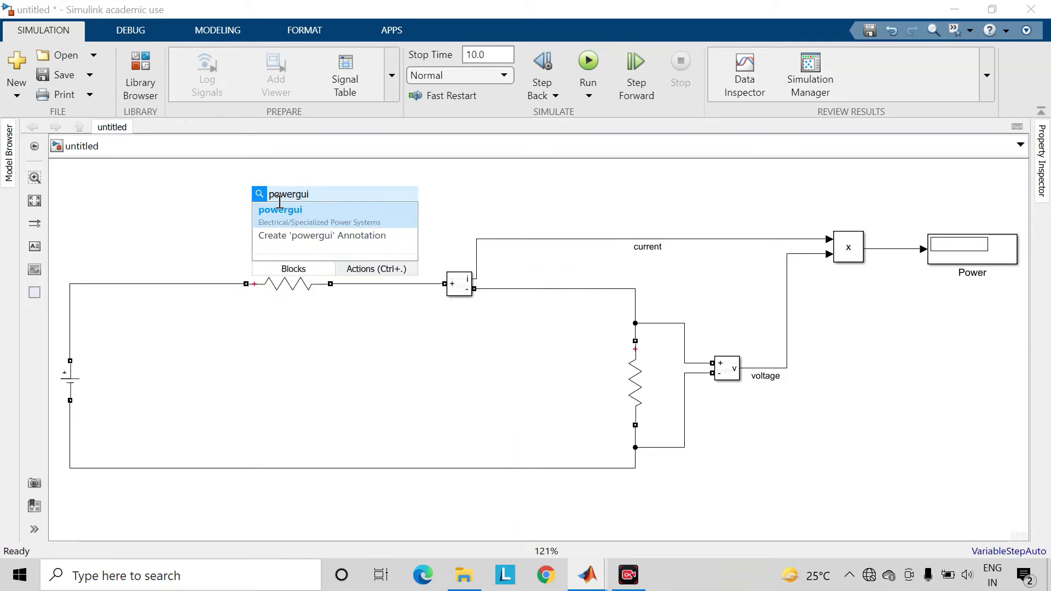
{"action": "key", "text": "Return"}
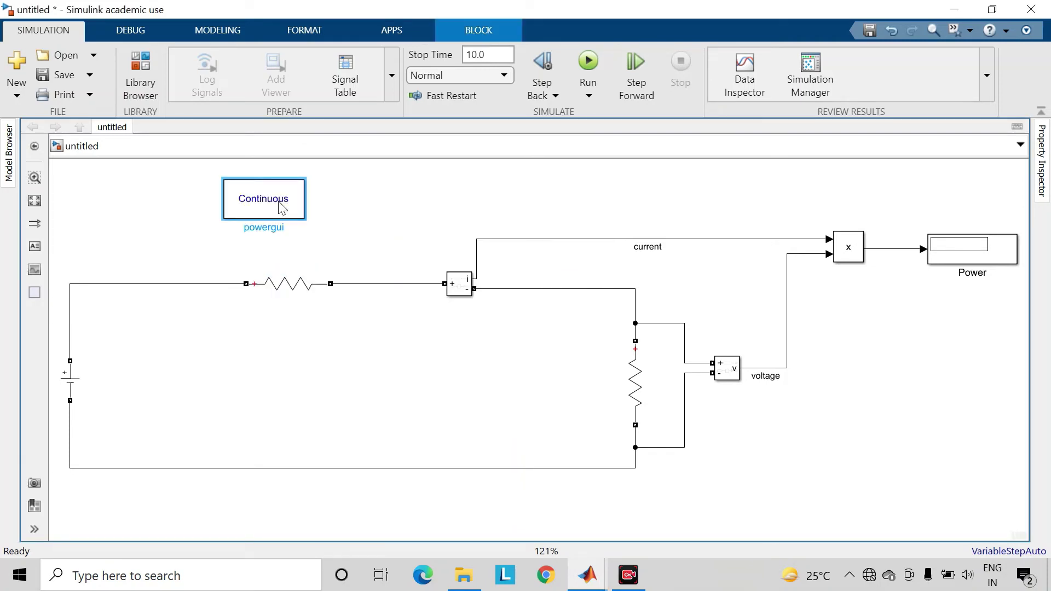
{"action": "left_click", "coordinate": [364, 227]}
Step: Switch powergui's simulation type to Discrete with a 5e-05 s sample time
{"action": "left_click", "coordinate": [295, 202]}
{"action": "double_click", "coordinate": [296, 202]}
{"action": "left_click", "coordinate": [422, 99]}
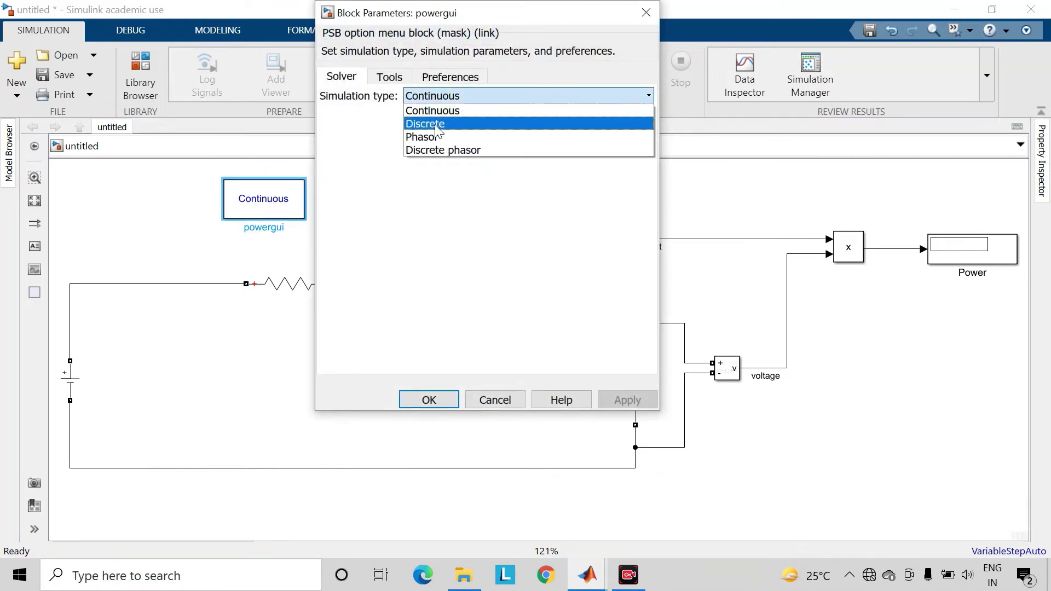
{"action": "left_click", "coordinate": [436, 124]}
{"action": "key", "text": "Return"}
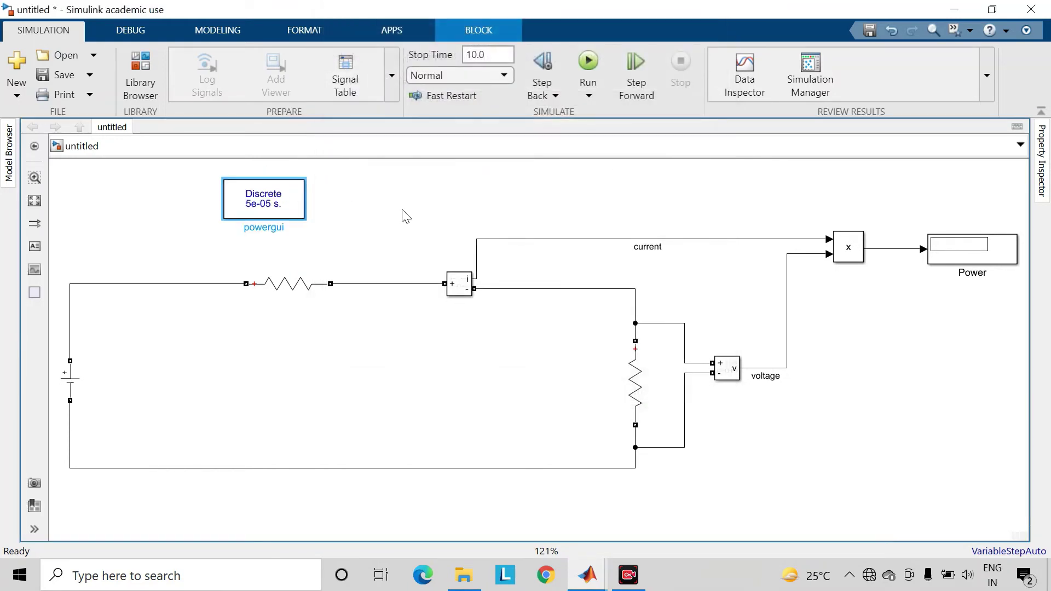
{"action": "left_click", "coordinate": [405, 216]}
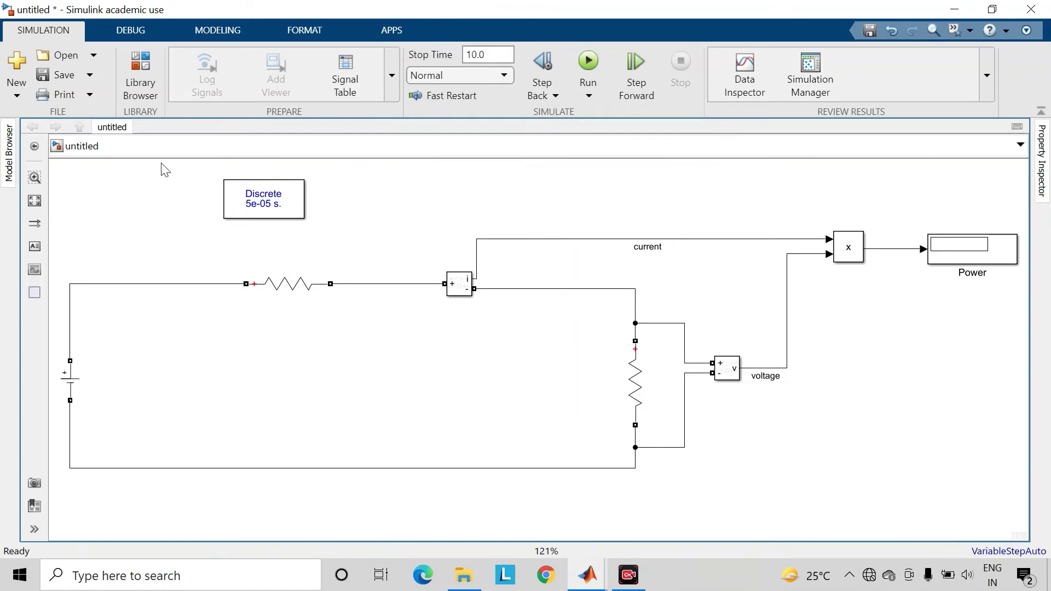
Step: Save the model as 'm1' in the NA exp folder
{"action": "left_click", "coordinate": [82, 75]}
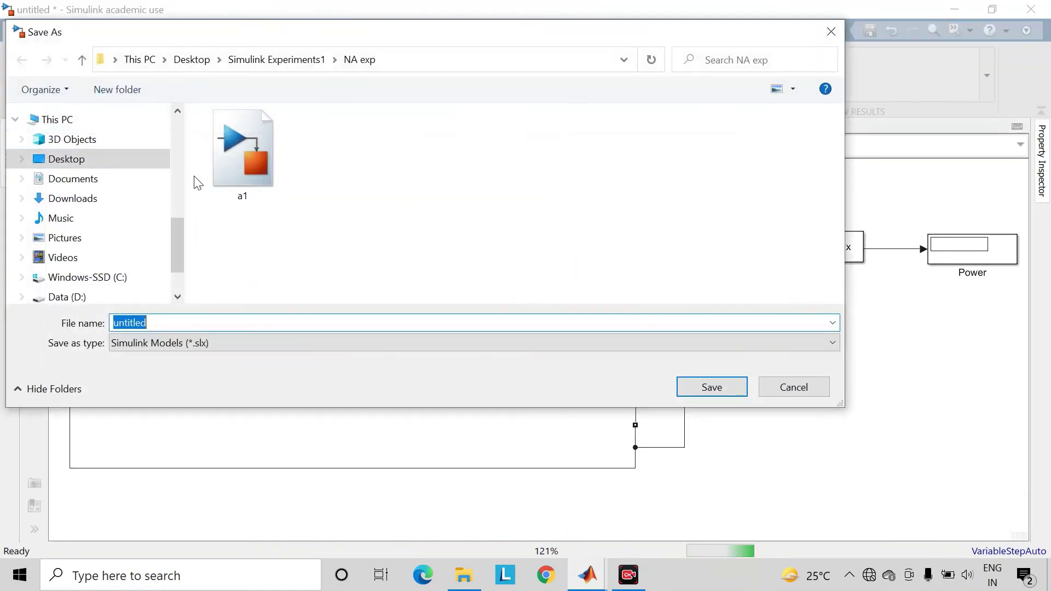
{"action": "type", "text": "m1"}
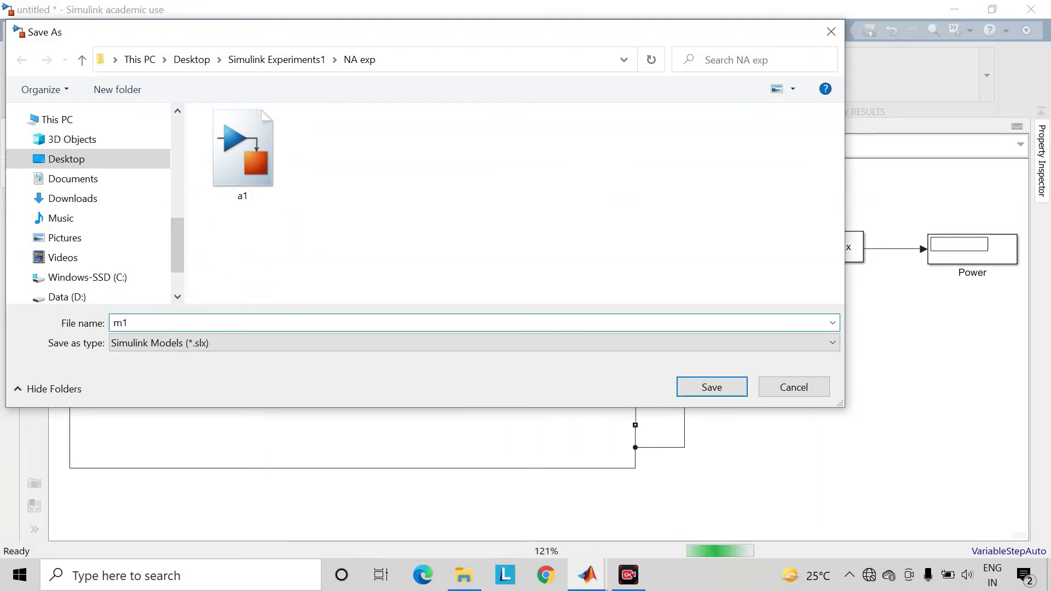
{"action": "key", "text": "Return"}
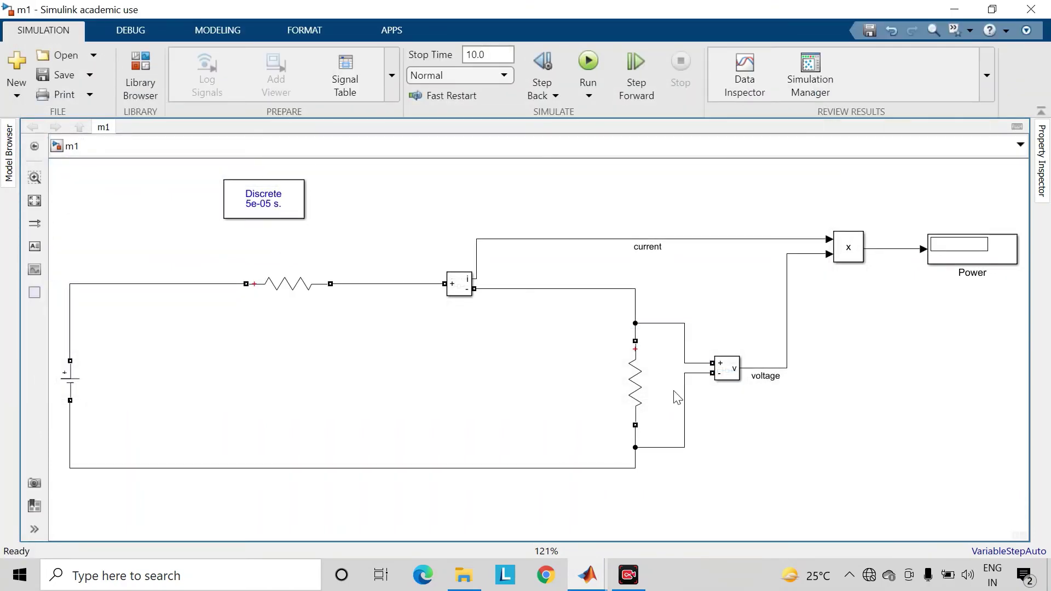
Step: Check the series resistor without changes, then set the load resistor's resistance to 5 ohms
{"action": "left_click", "coordinate": [637, 386]}
{"action": "double_click", "coordinate": [293, 293]}
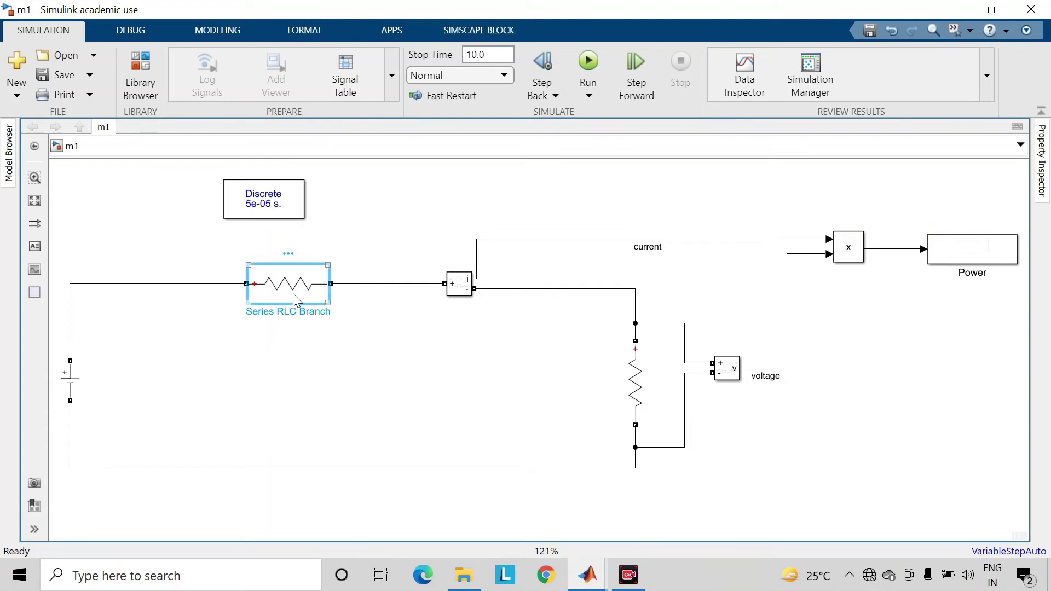
{"action": "left_click", "coordinate": [448, 374]}
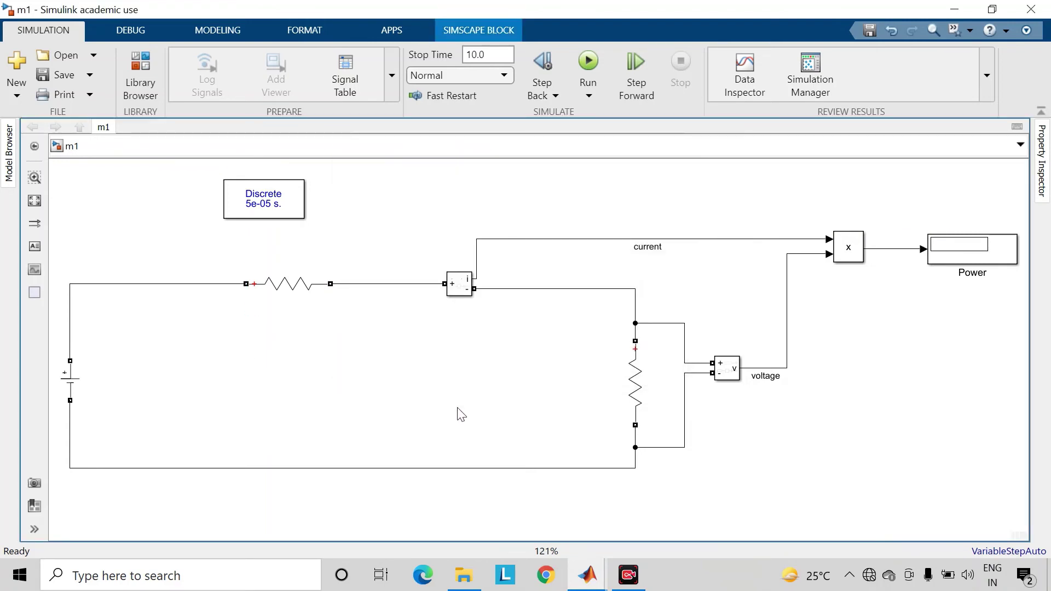
{"action": "left_click", "coordinate": [638, 390]}
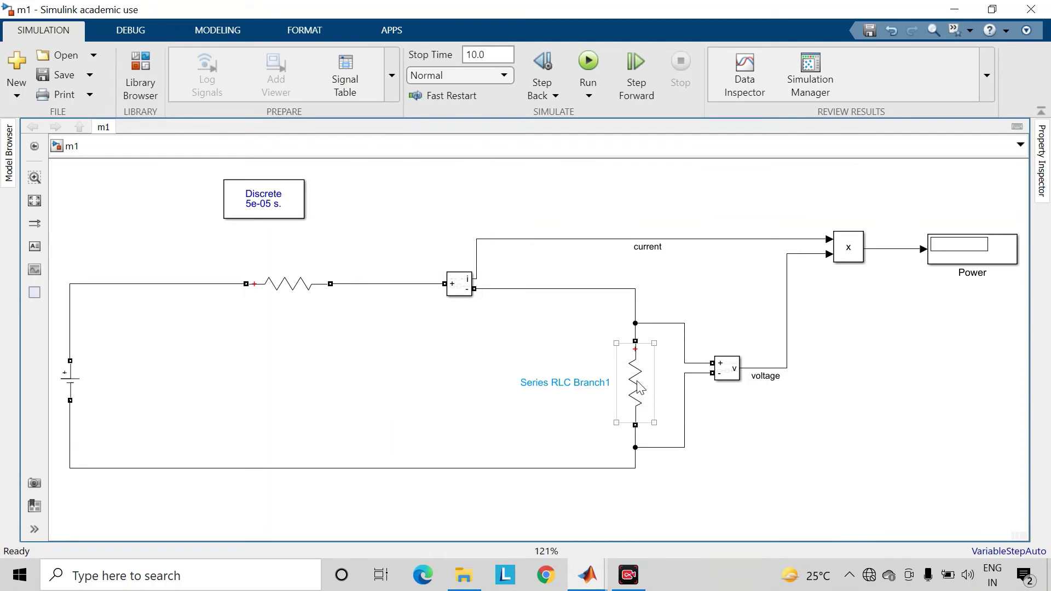
{"action": "double_click", "coordinate": [638, 387]}
{"action": "double_click", "coordinate": [713, 408]}
{"action": "type", "text": "5"}
{"action": "key", "text": "Return"}
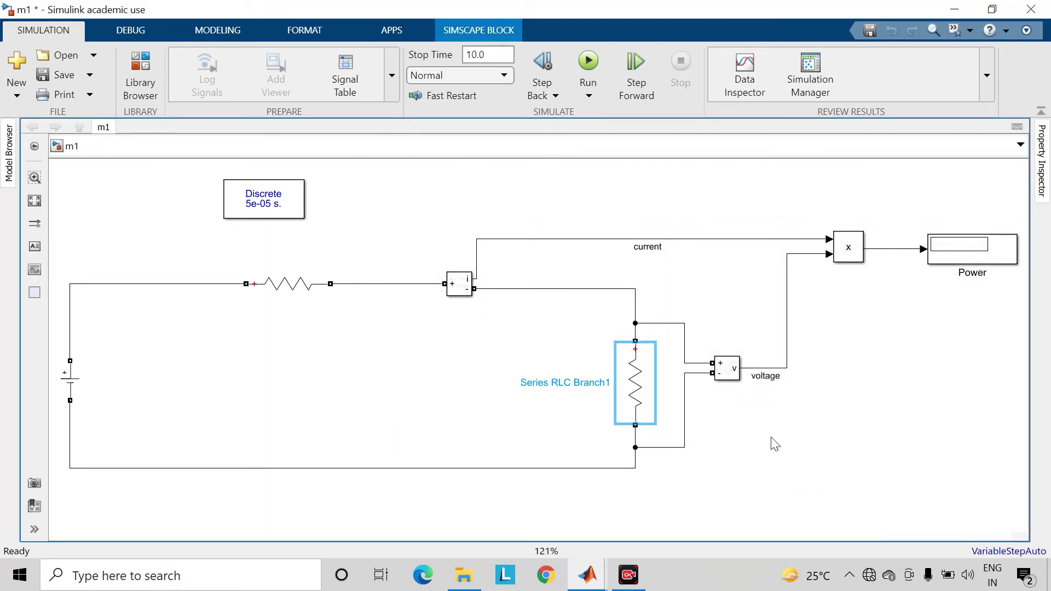
{"action": "left_click", "coordinate": [772, 441]}
Step: Set the stop time to 1, save the model, and run it so Power shows 48.83
{"action": "left_click", "coordinate": [501, 55]}
{"action": "type", "text": "1"}
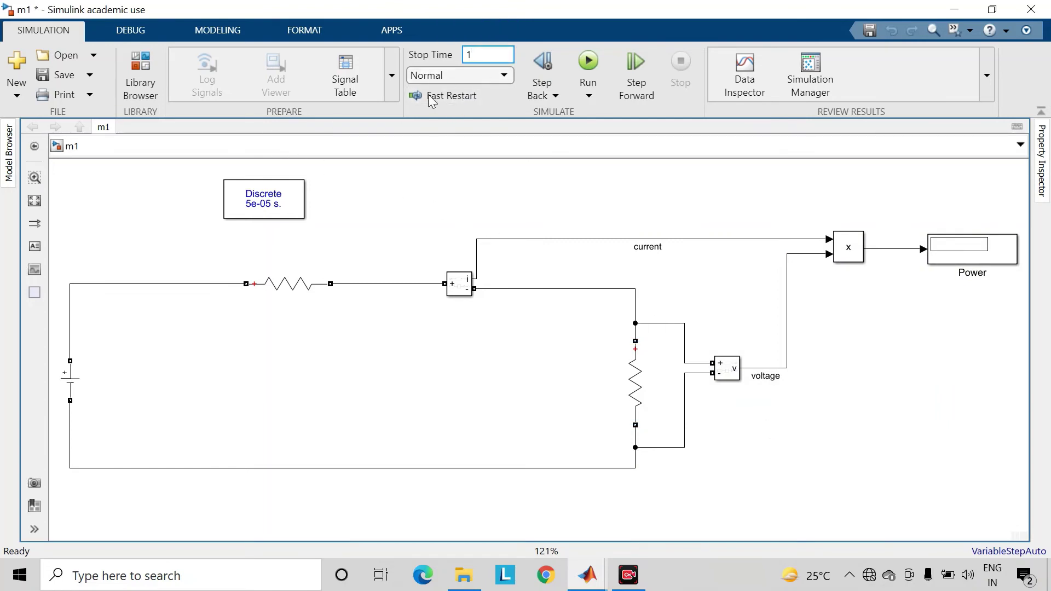
{"action": "left_click", "coordinate": [65, 77]}
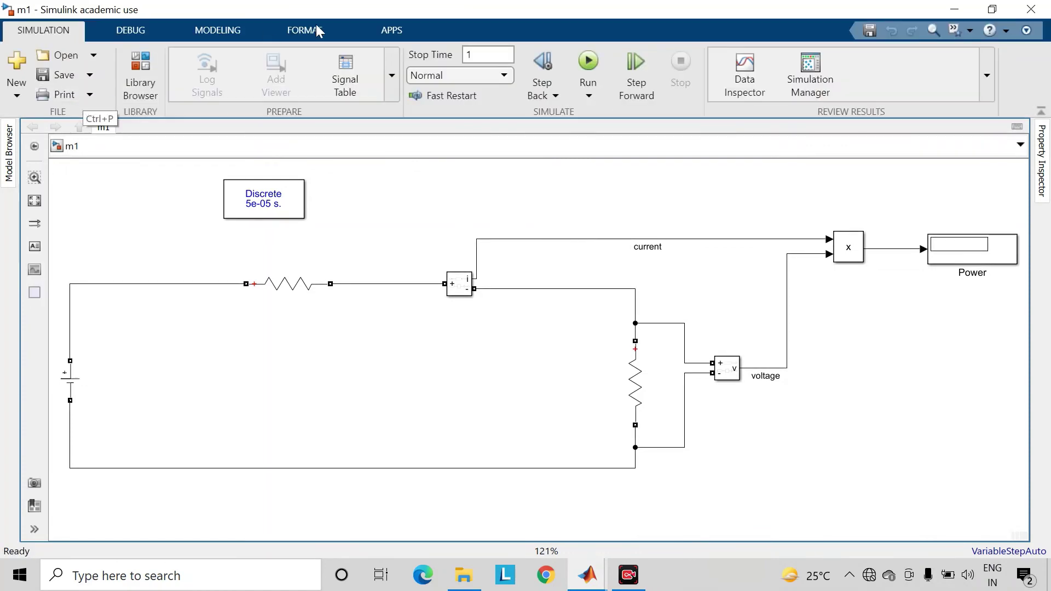
{"action": "left_click", "coordinate": [589, 63]}
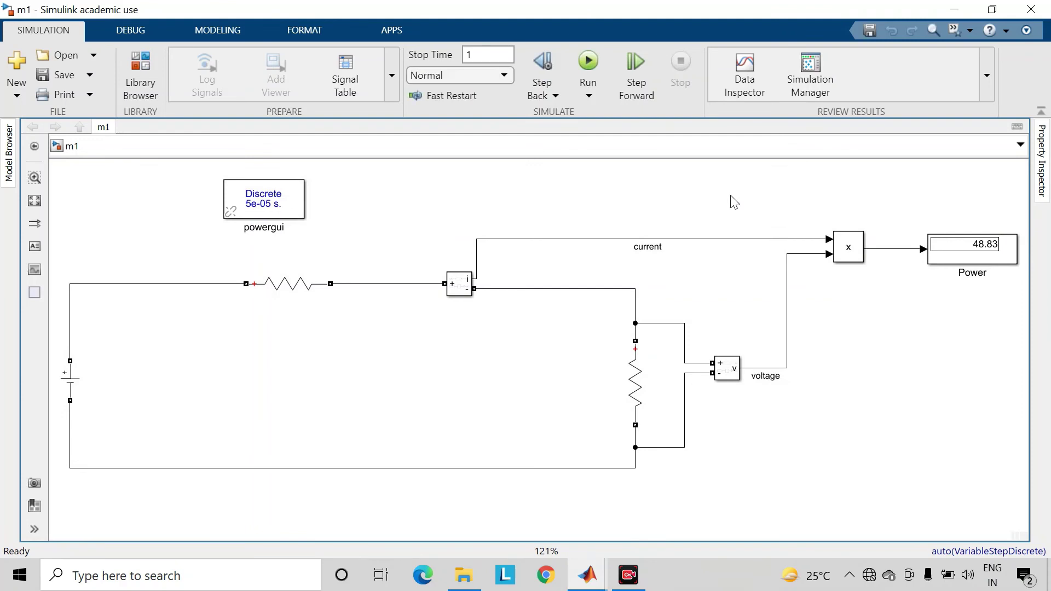
{"action": "left_click", "coordinate": [989, 254]}
Step: Change the load resistor's resistance from 5 to 11 ohms
{"action": "left_click", "coordinate": [973, 318]}
{"action": "left_click", "coordinate": [644, 392]}
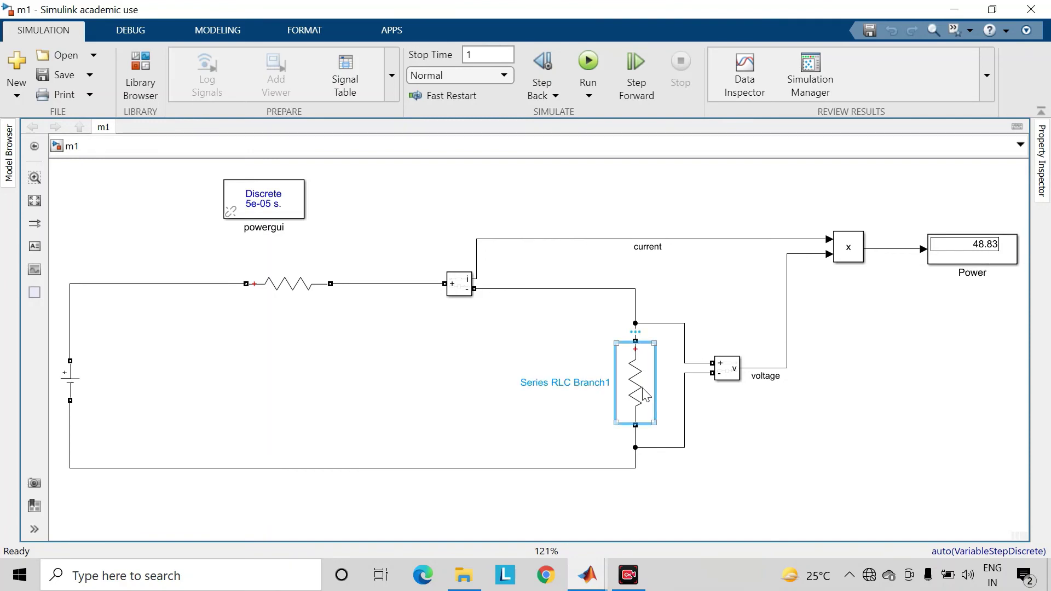
{"action": "double_click", "coordinate": [644, 392]}
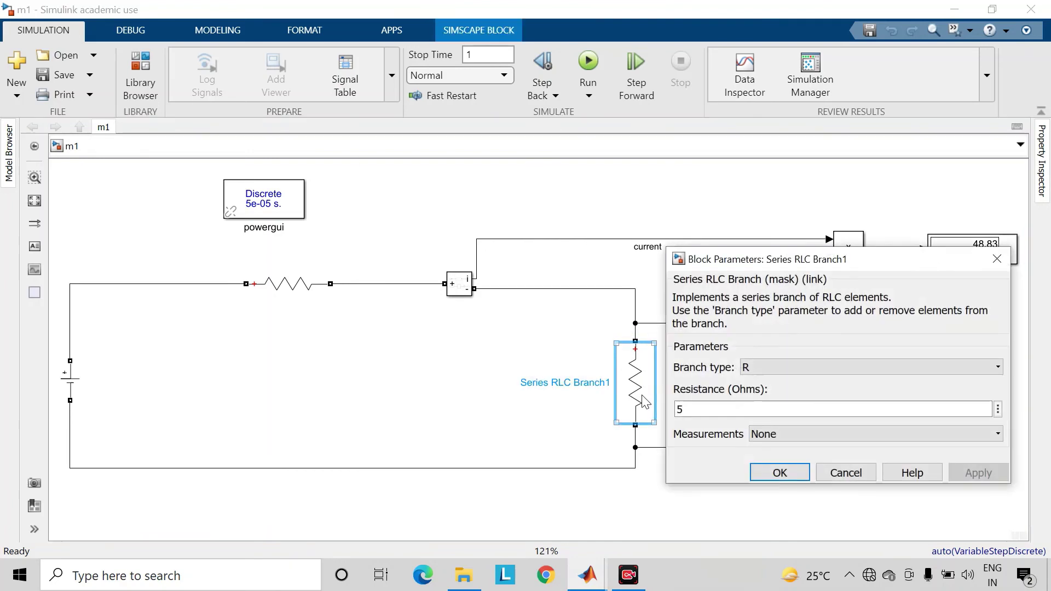
{"action": "double_click", "coordinate": [704, 415]}
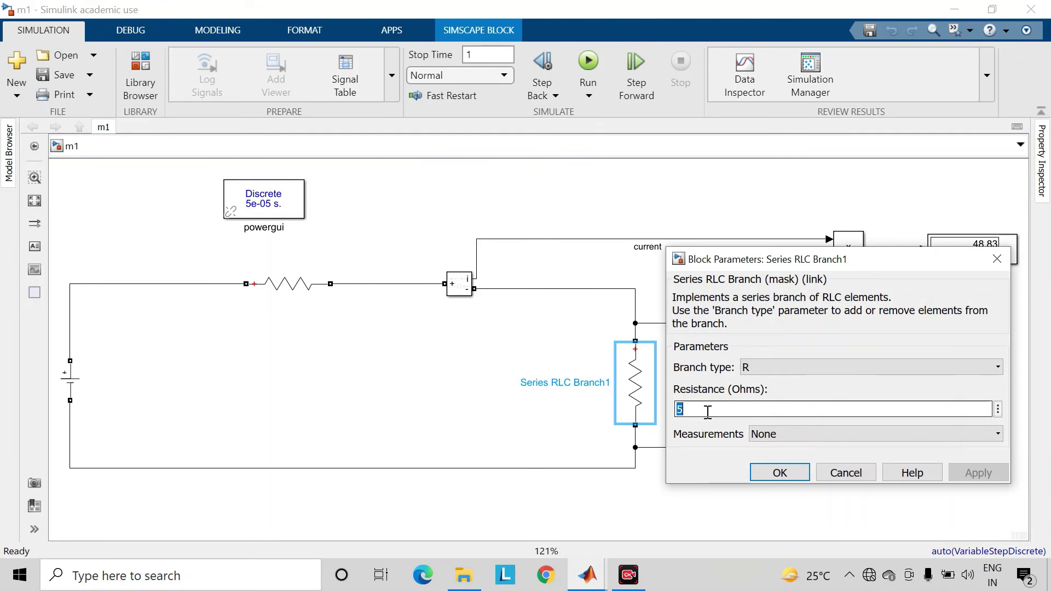
{"action": "type", "text": "11"}
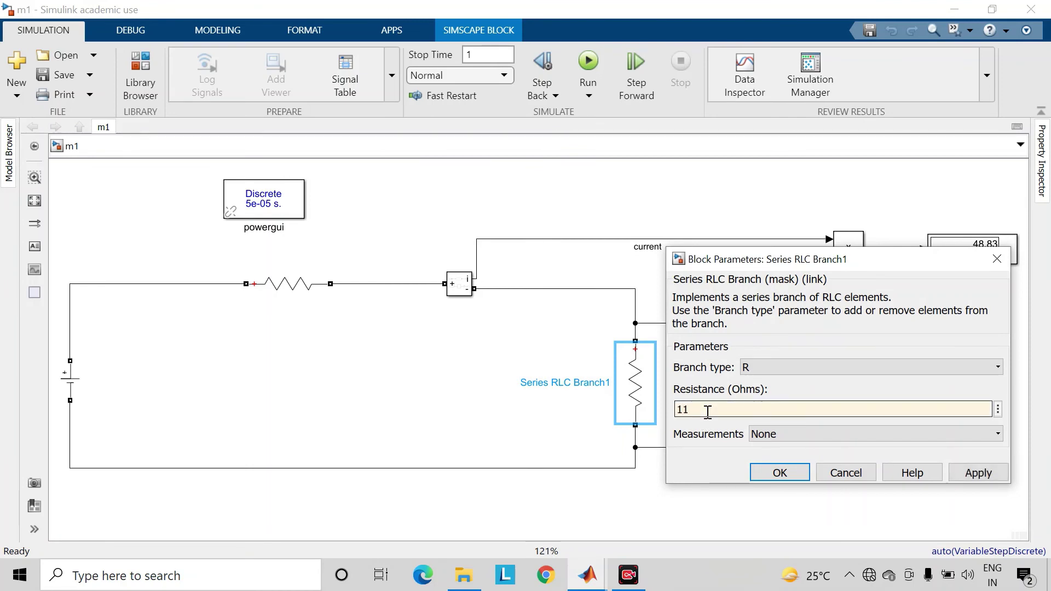
{"action": "key", "text": "Return"}
{"action": "left_click", "coordinate": [849, 441]}
Step: Save and rerun the model so the Power display reads 56.82
{"action": "left_click", "coordinate": [72, 81]}
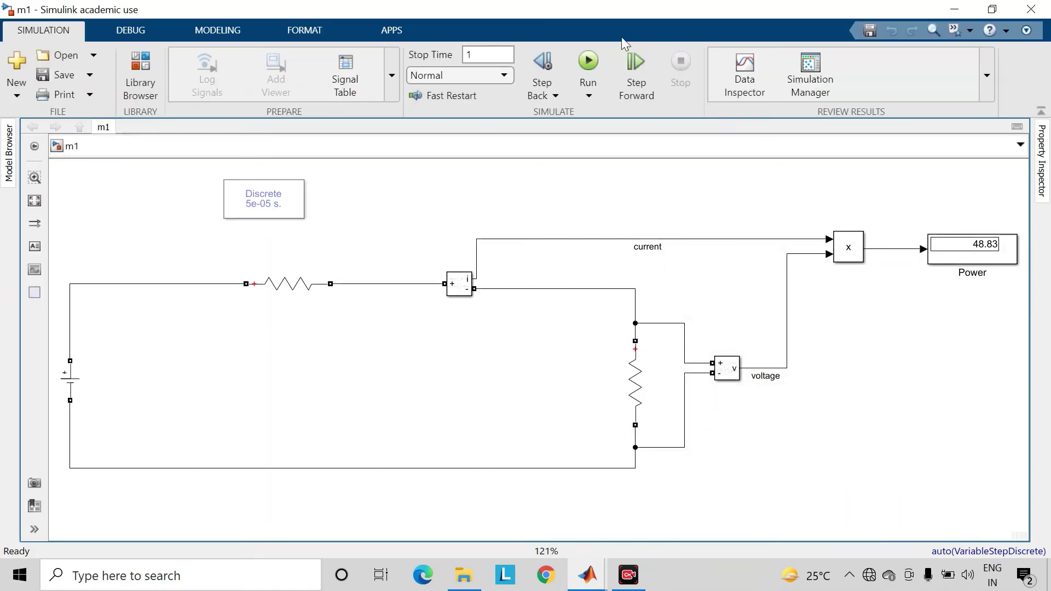
{"action": "left_click", "coordinate": [589, 62]}
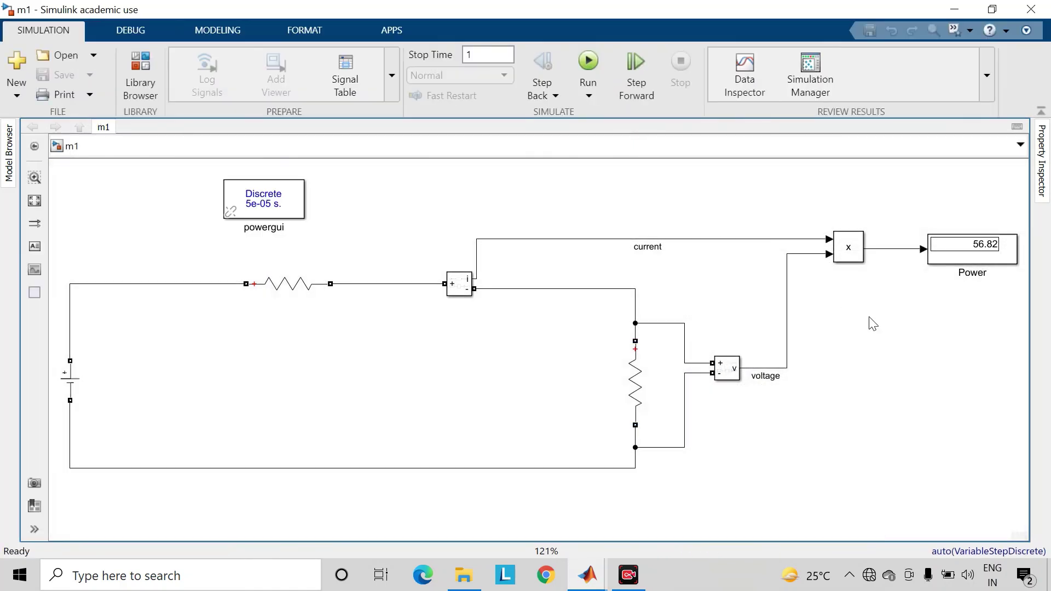
{"action": "left_click", "coordinate": [1011, 247]}
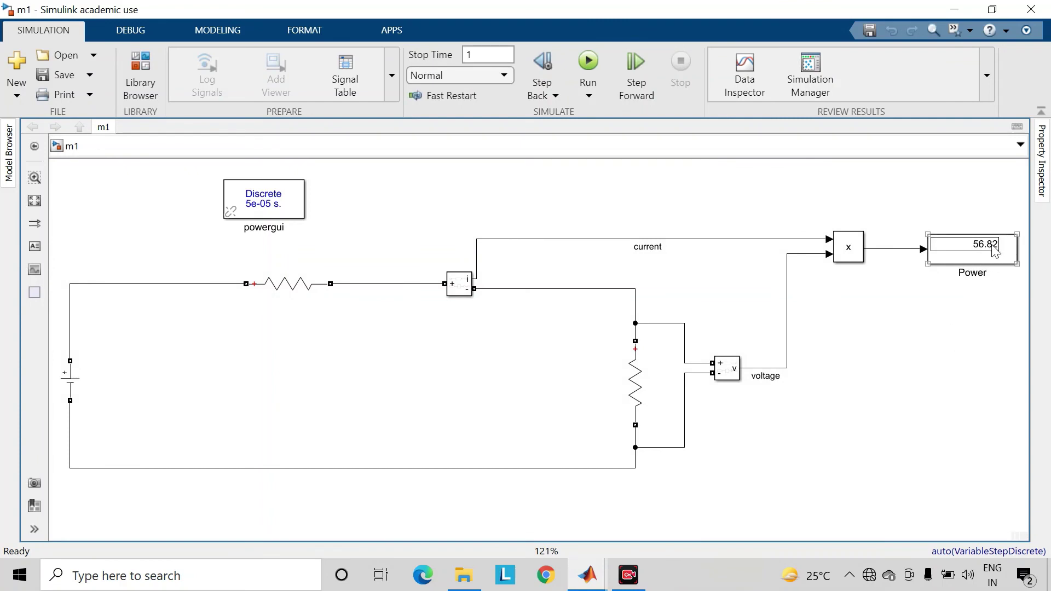
{"action": "left_click", "coordinate": [535, 419]}
{"action": "left_click", "coordinate": [650, 404]}
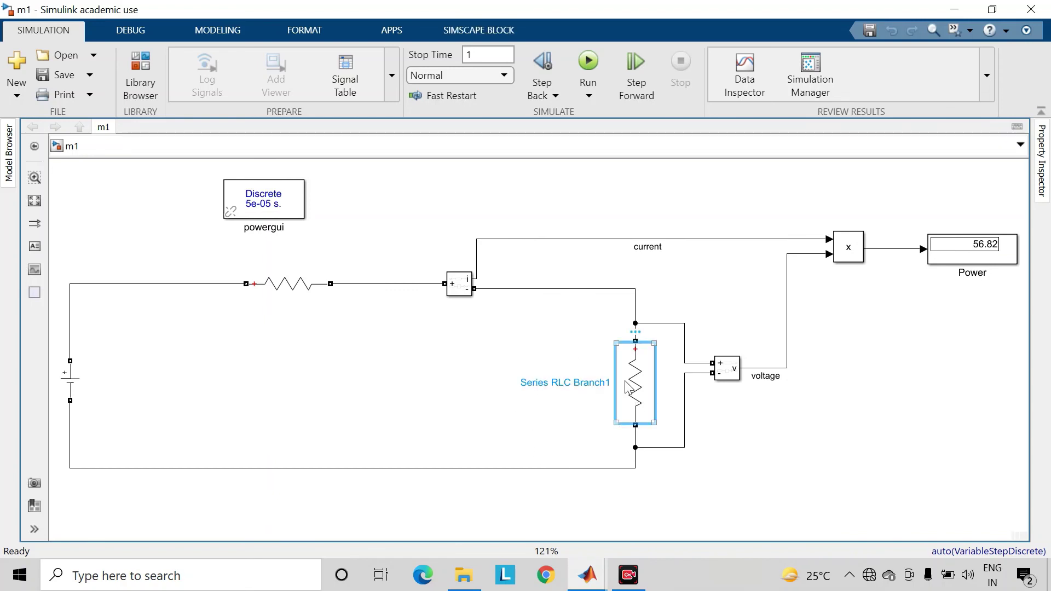
Step: Change the load resistance from 11 to 20 ohms, save, and rerun so Power reads 52.03
{"action": "double_click", "coordinate": [627, 388]}
{"action": "double_click", "coordinate": [713, 410]}
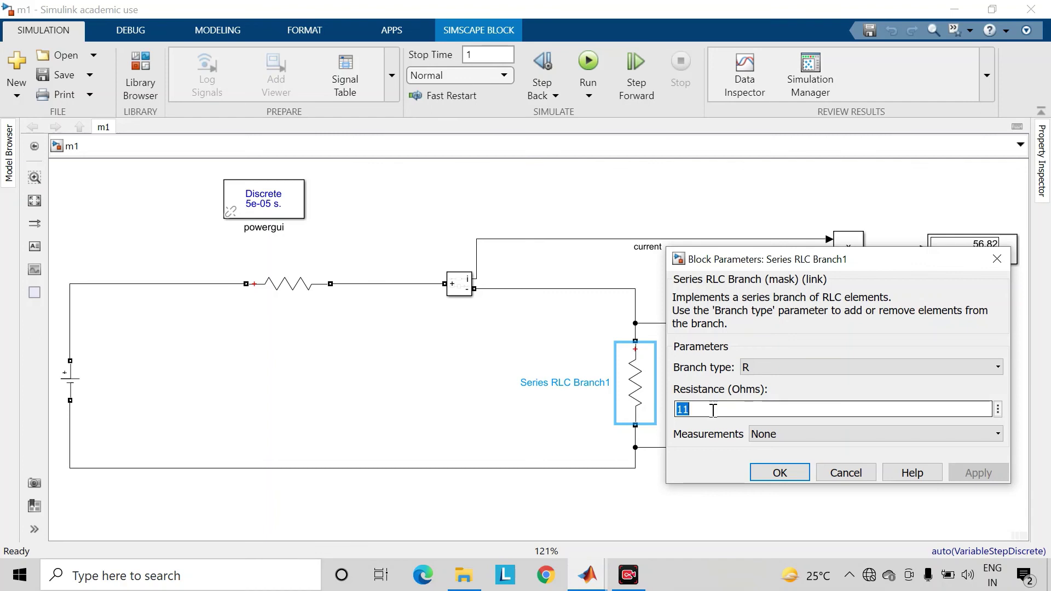
{"action": "type", "text": "2"}
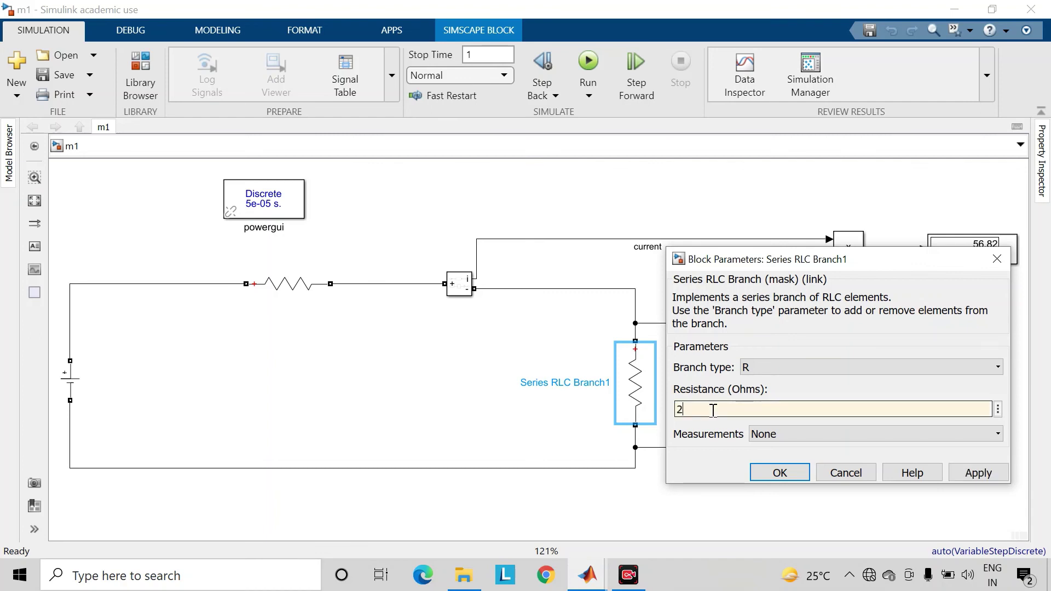
{"action": "type", "text": "0"}
{"action": "key", "text": "Return"}
{"action": "left_click", "coordinate": [706, 410]}
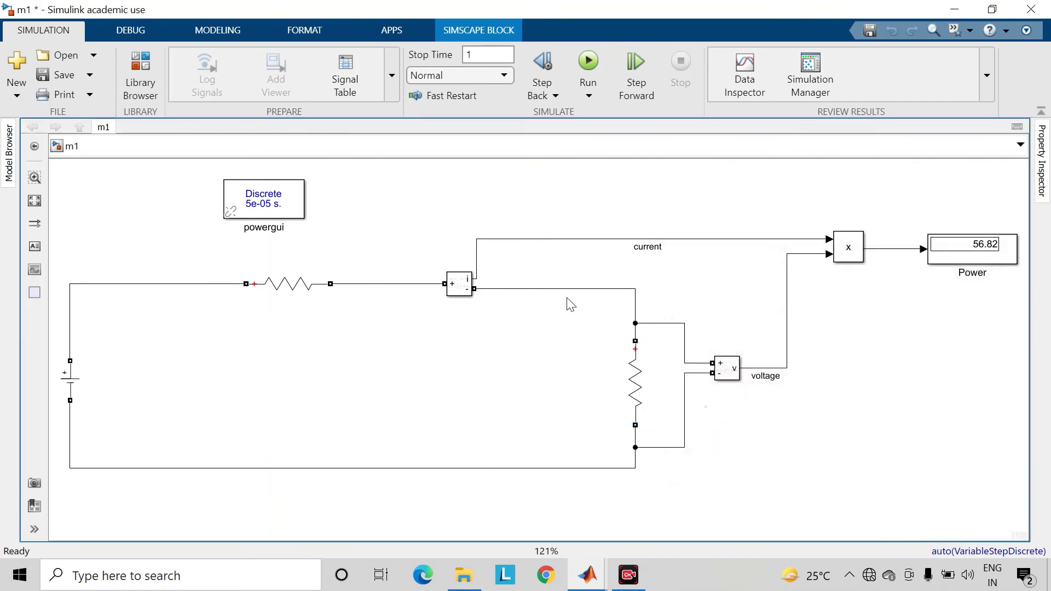
{"action": "left_click", "coordinate": [59, 75]}
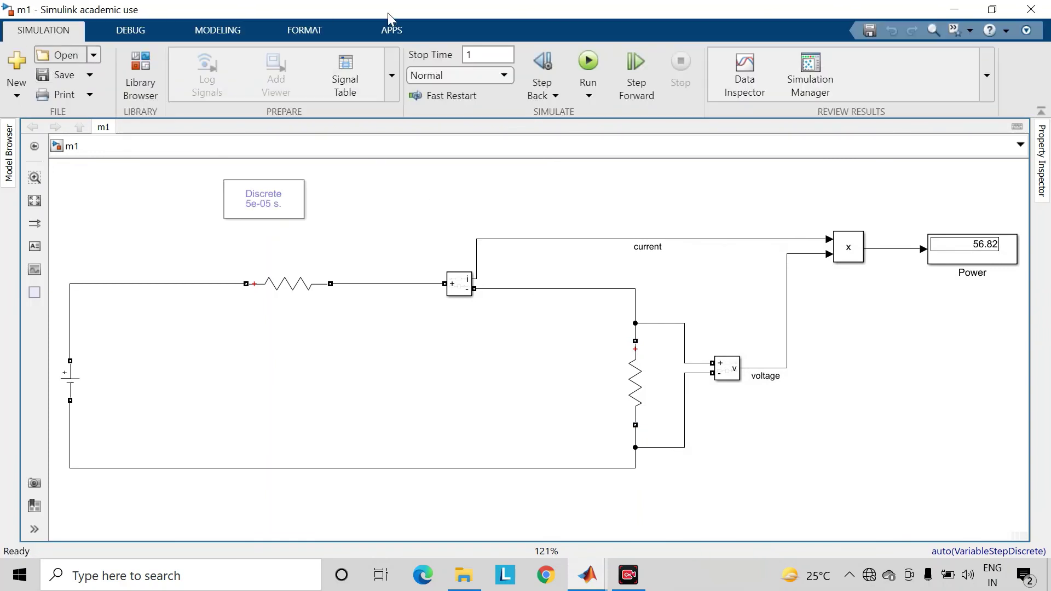
{"action": "left_click", "coordinate": [586, 59]}
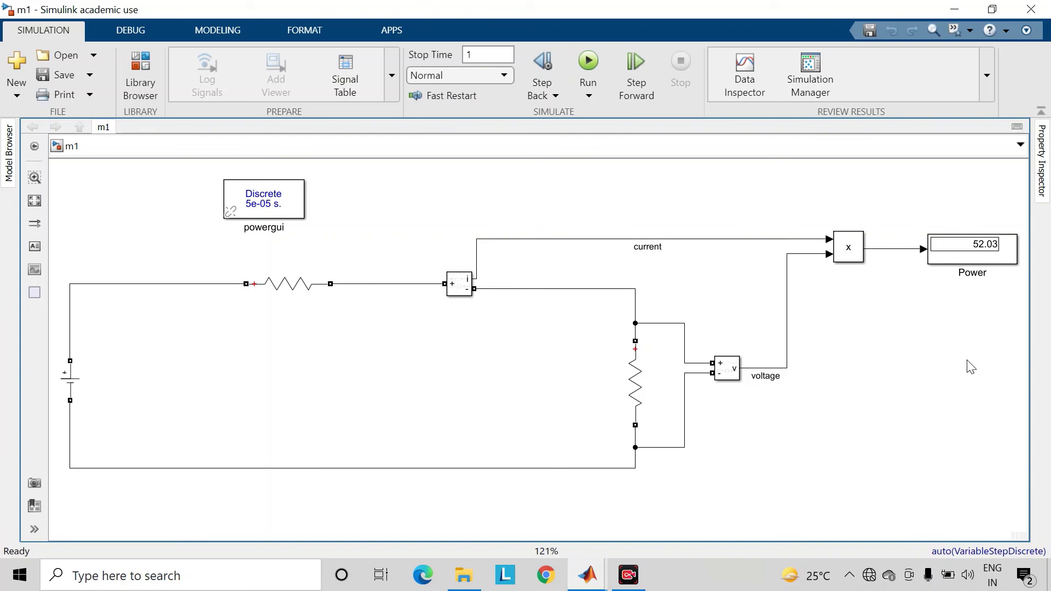
{"action": "left_click", "coordinate": [985, 239]}
Step: Deselect the Power display and scroll up on the model canvas
{"action": "left_click", "coordinate": [982, 355]}
{"action": "scroll", "coordinate": [982, 356], "scroll_direction": "up", "scroll_amount": 1}
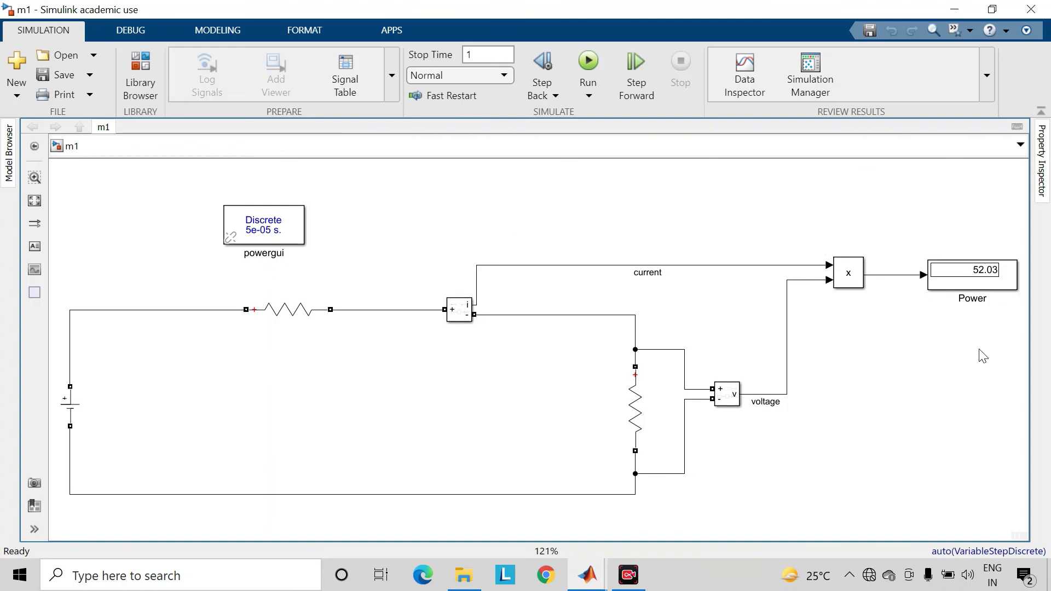